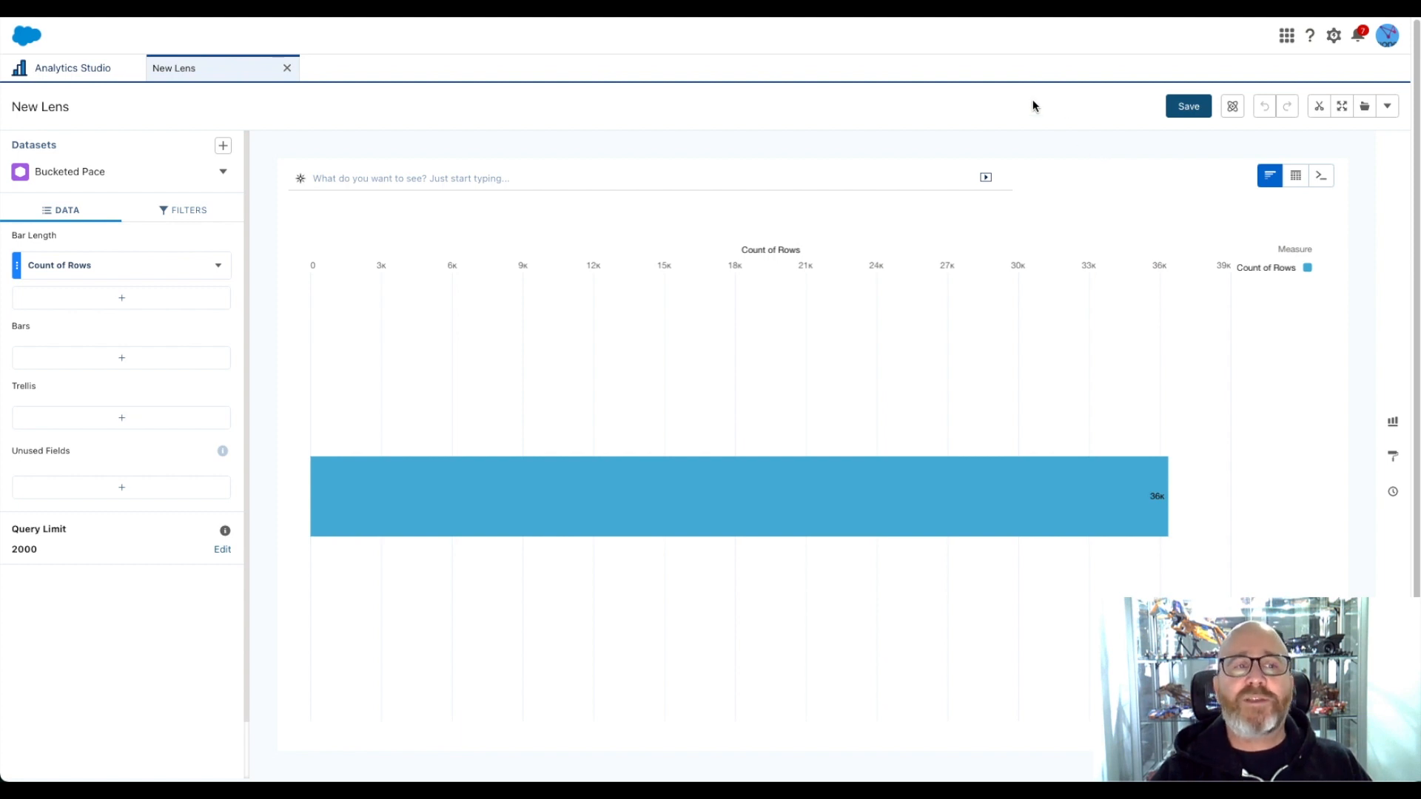
# - Start a new model from the Bucketed Pace dataset that predicts Persistent, with the goal of maximizing Persistent: True
pyautogui.click(1233, 107)
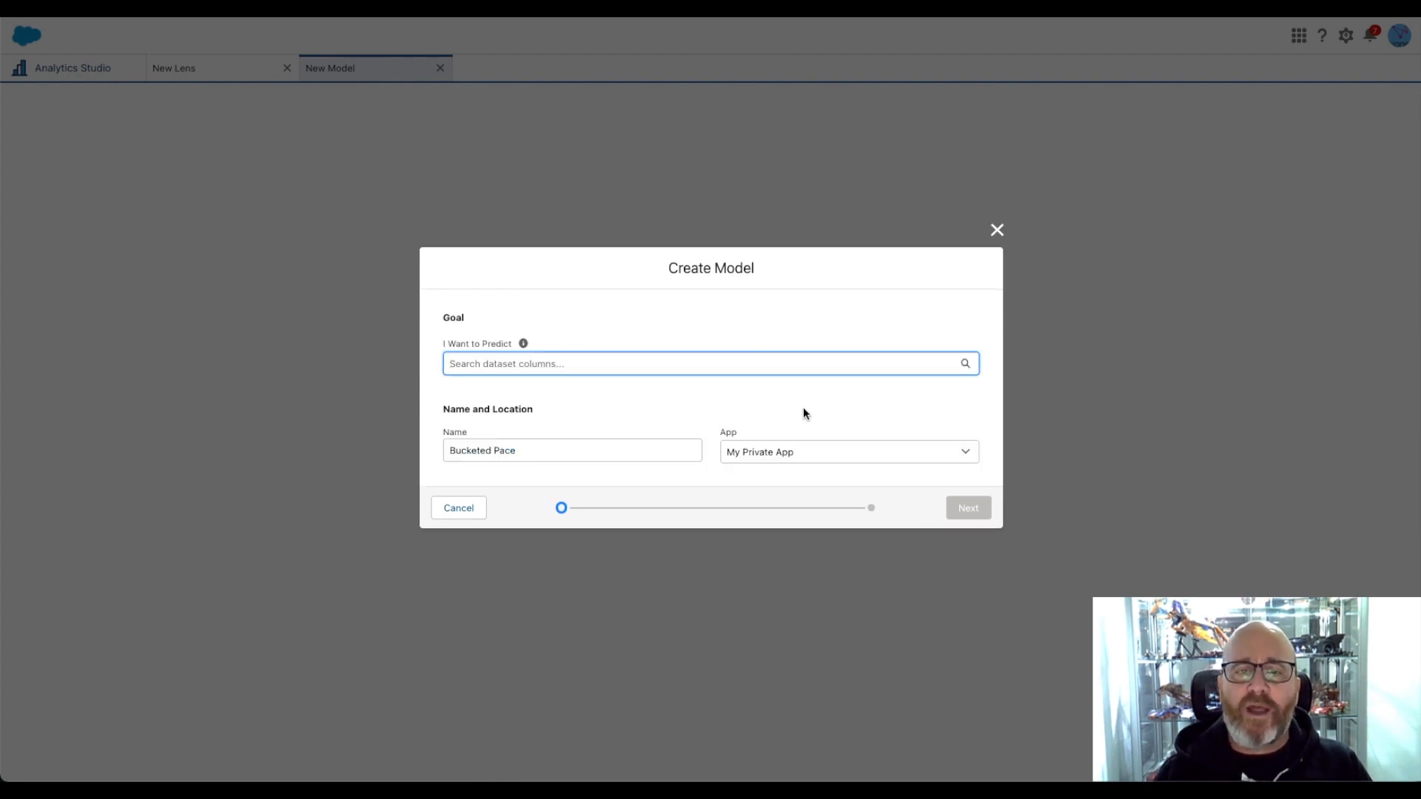
pyautogui.click(704, 362)
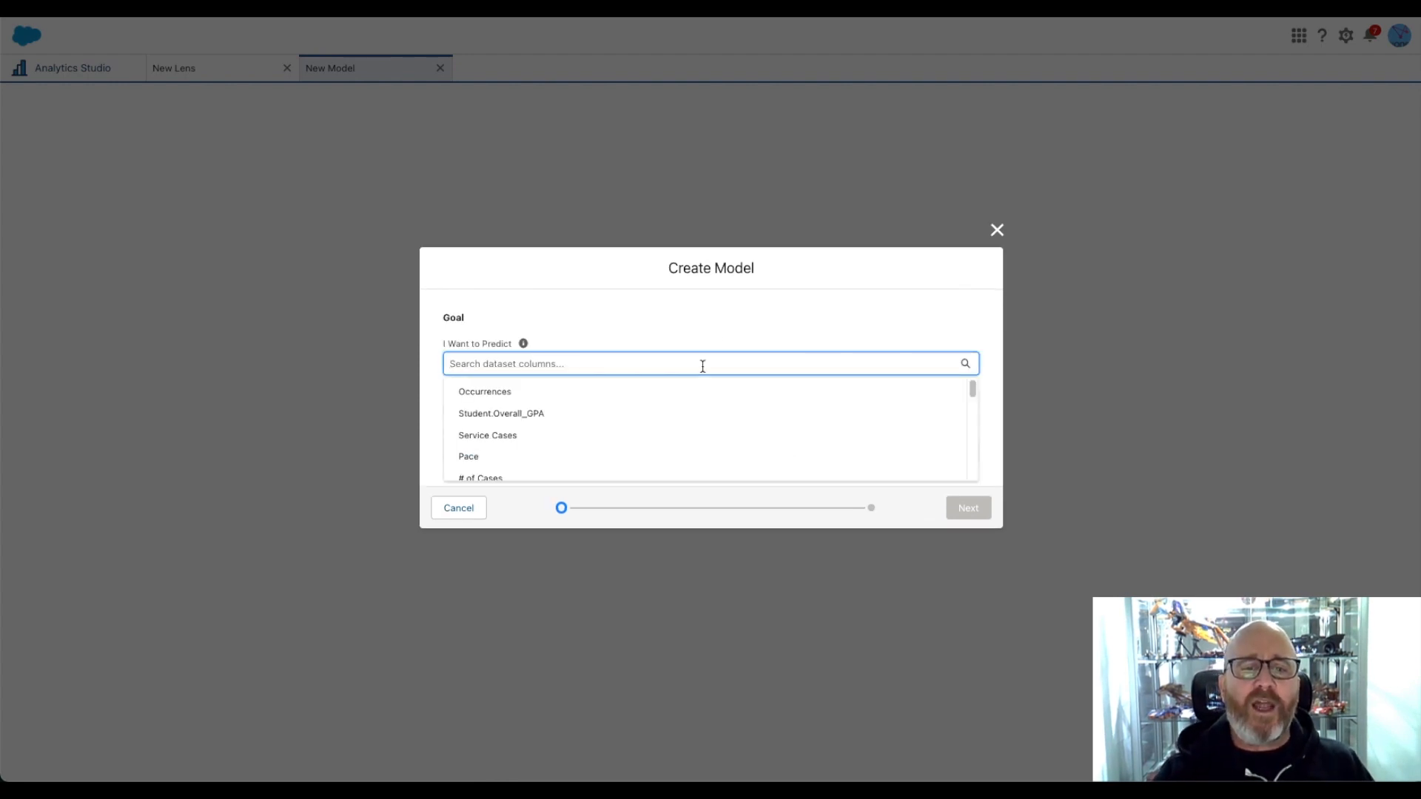
pyautogui.scroll(-10, 669, 400)
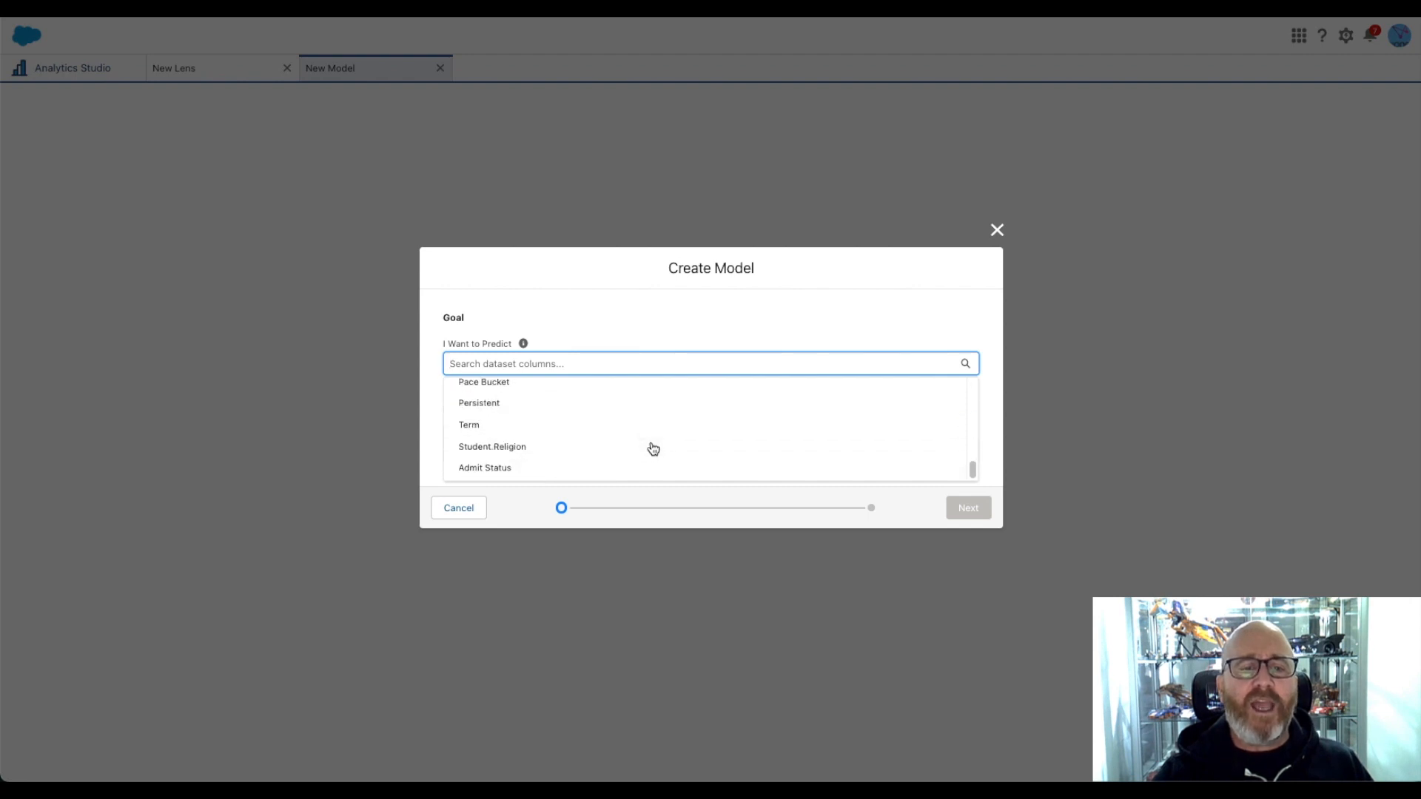
pyautogui.click(639, 404)
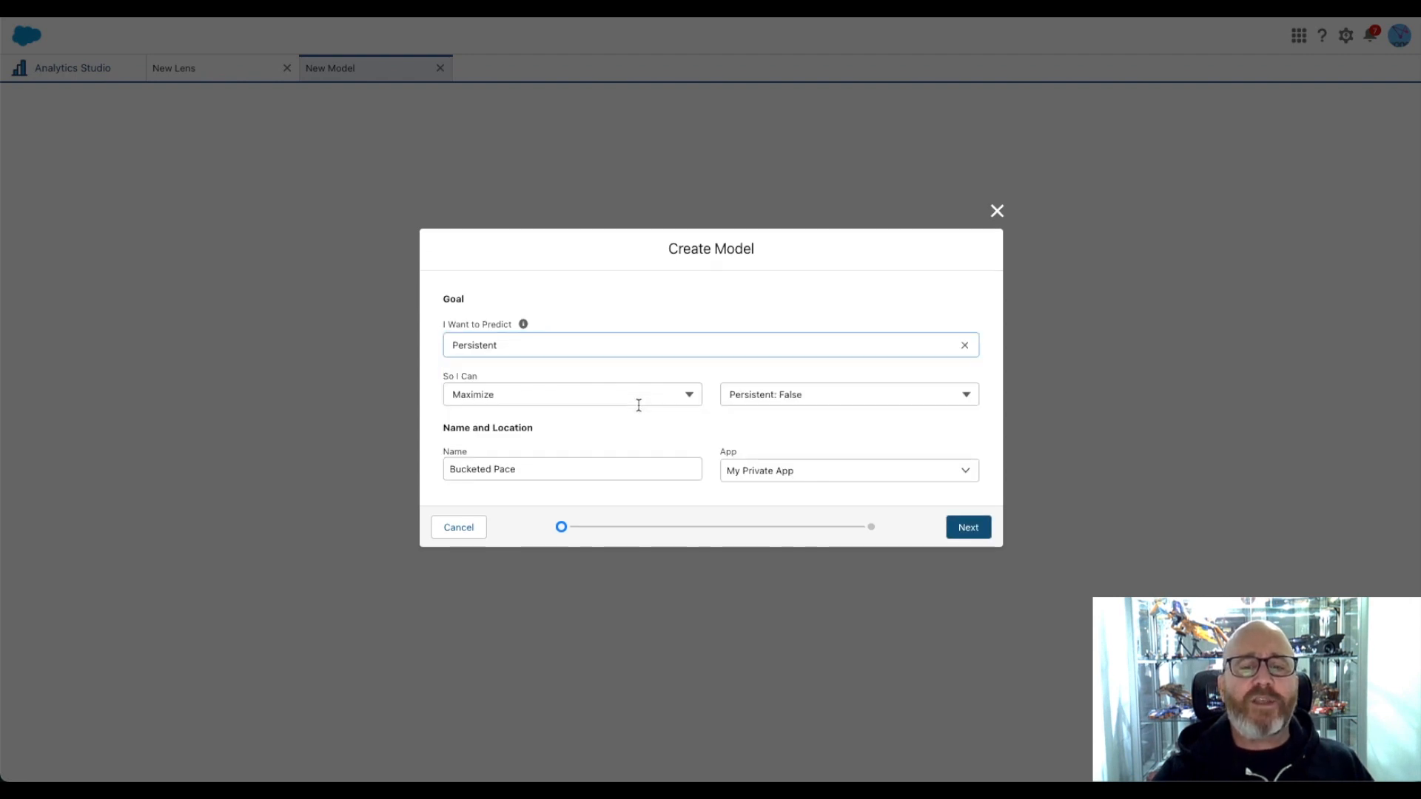
pyautogui.click(823, 396)
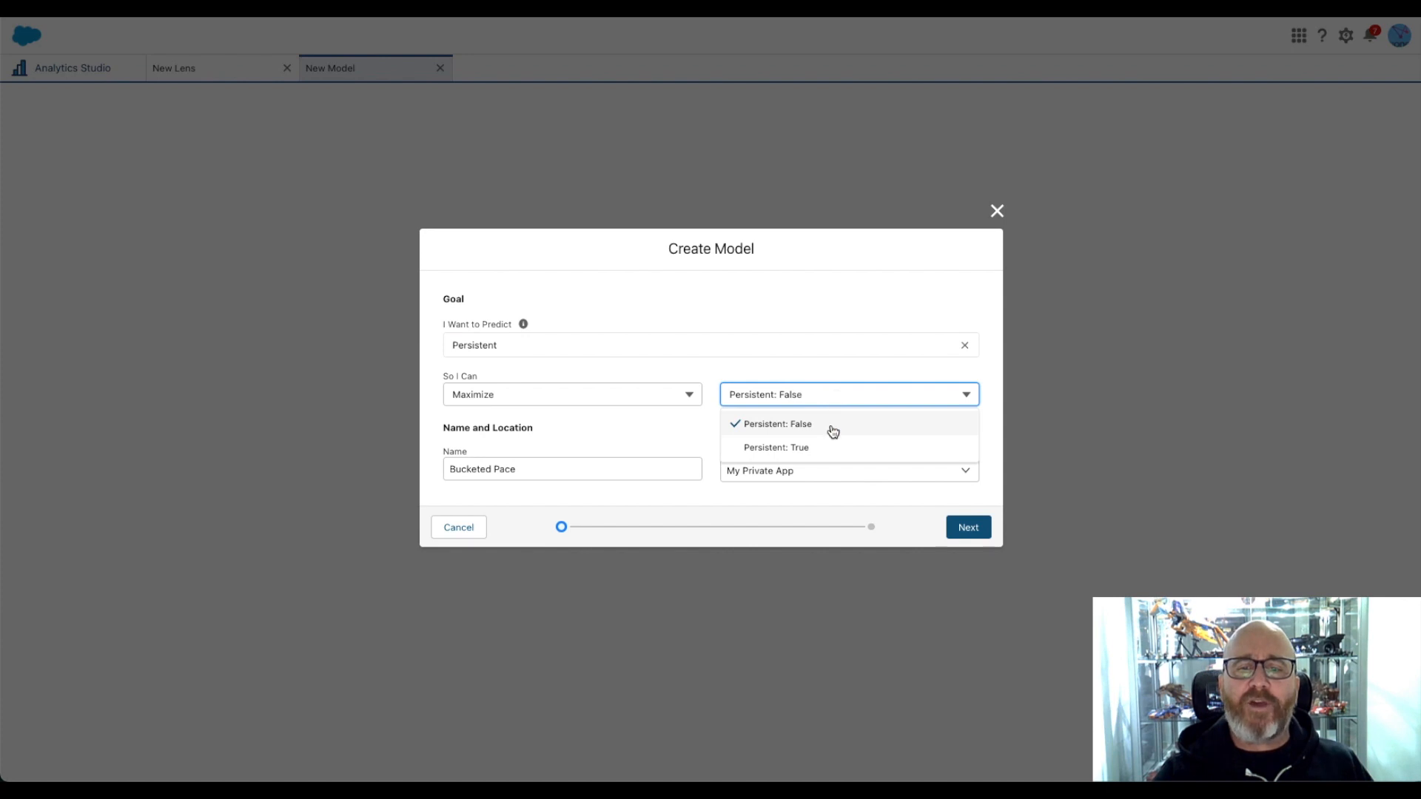
pyautogui.click(829, 447)
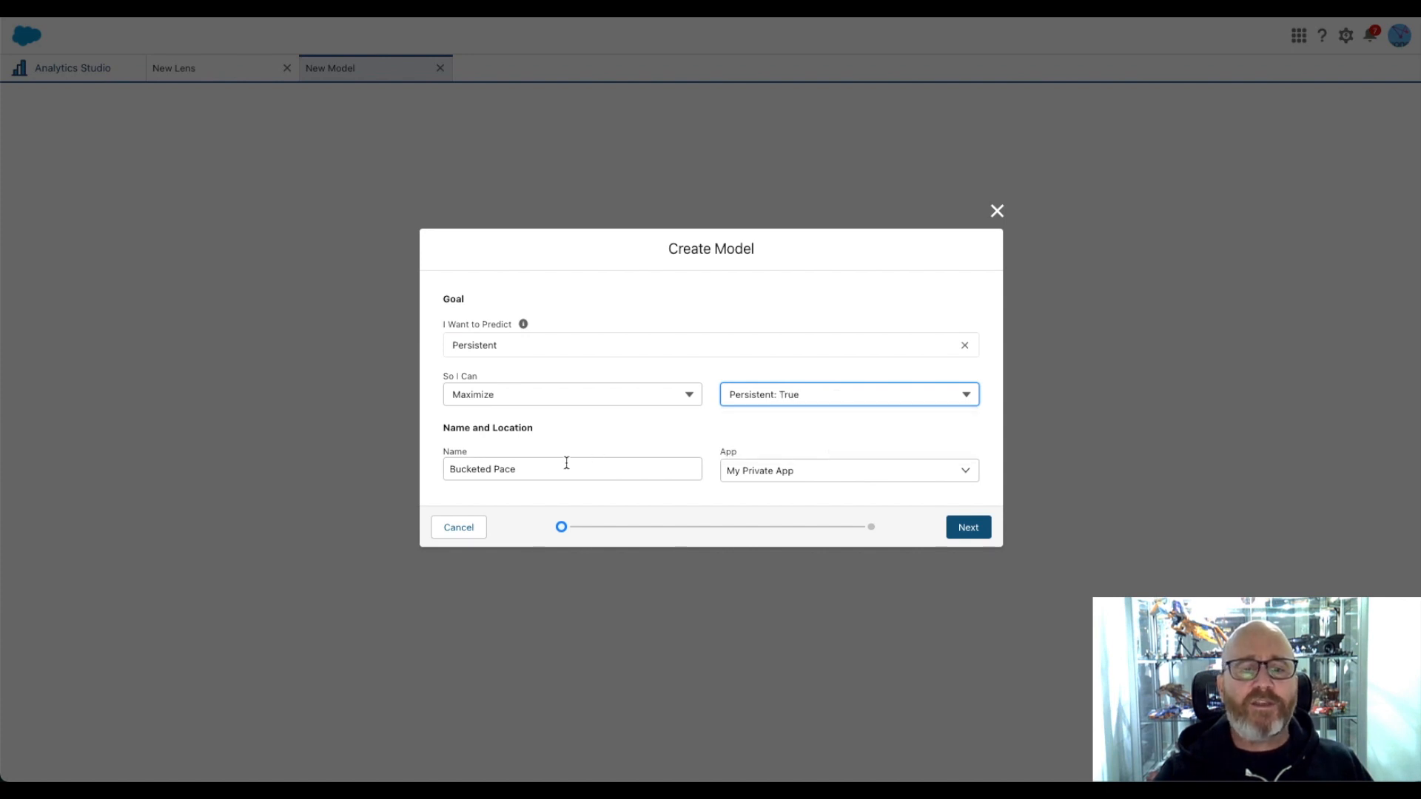
# - Name the model Persistence Model and create it in My Private App with automated column selection
pyautogui.tripleClick(535, 467)
pyautogui.write('Persistence Model')
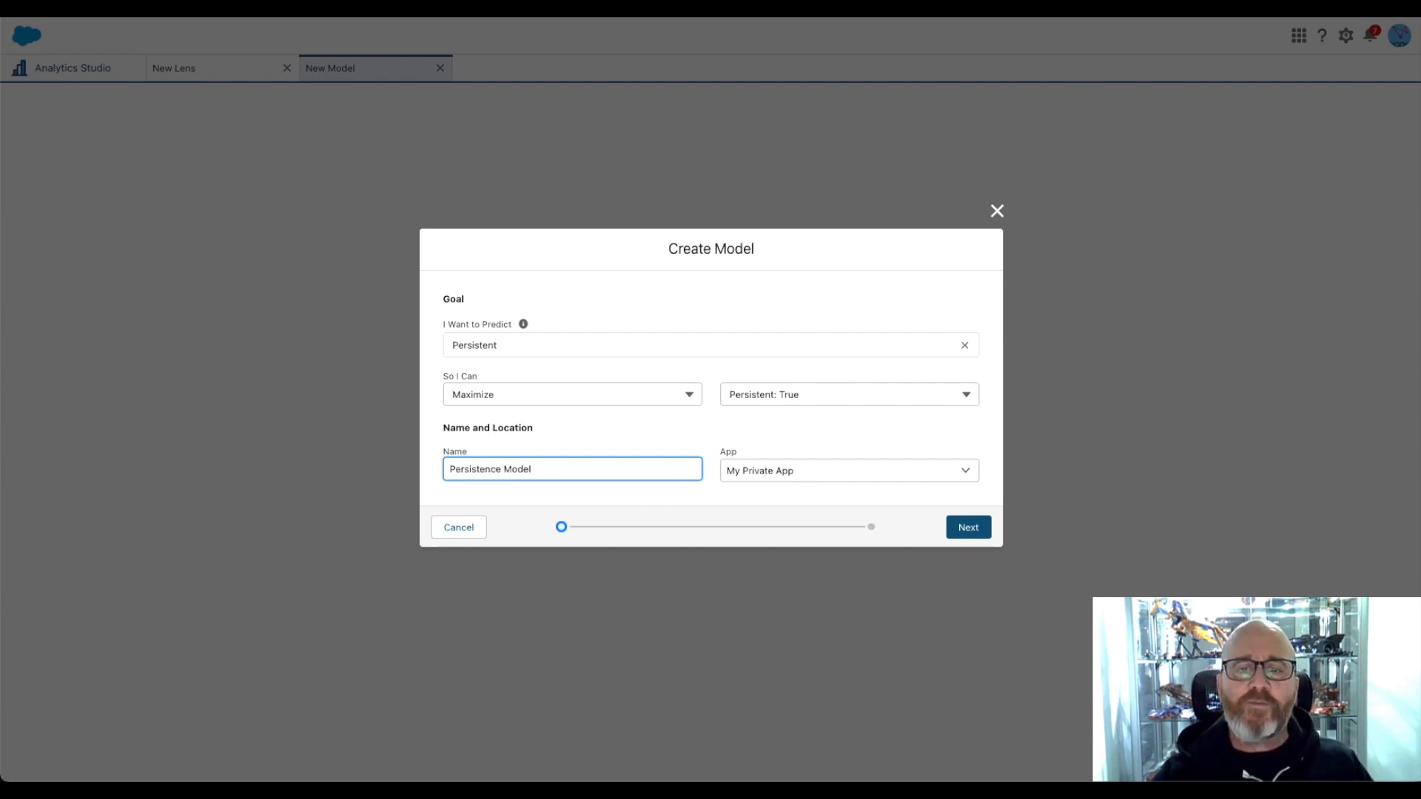
pyautogui.click(968, 532)
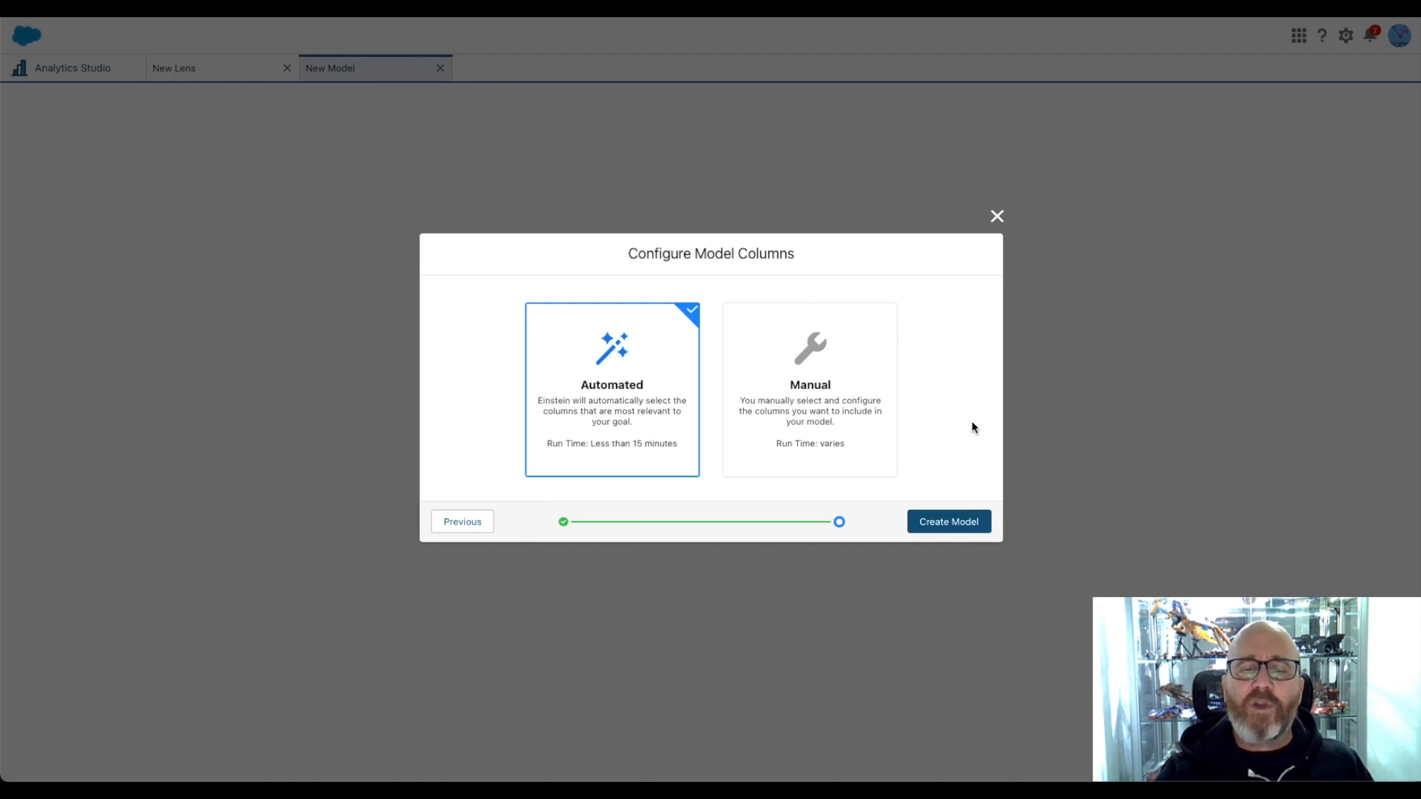
pyautogui.click(947, 522)
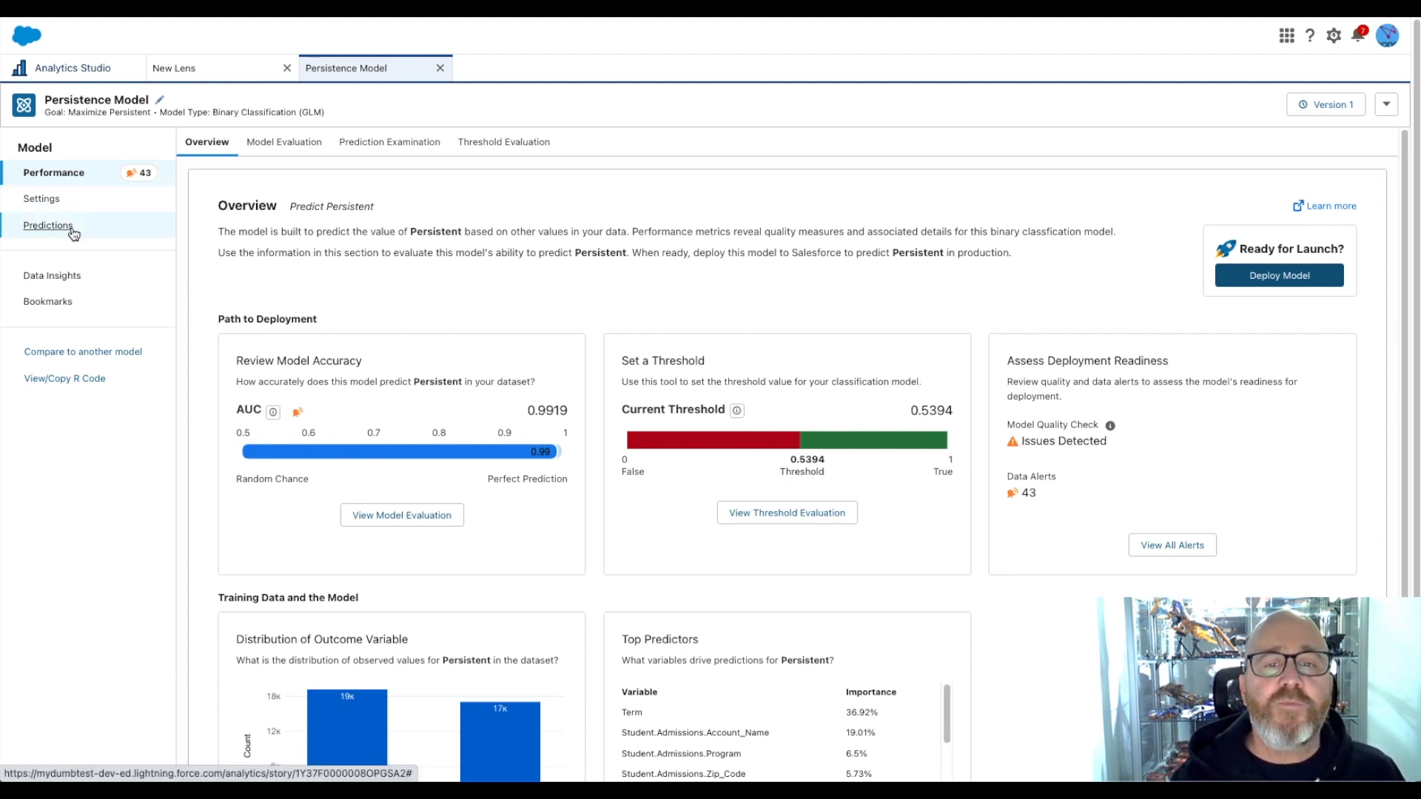
# - Predict persistence for the group with account name Unknown School and program Nursing - Family Nurse Practitioner (Online MSN)
pyautogui.click(49, 226)
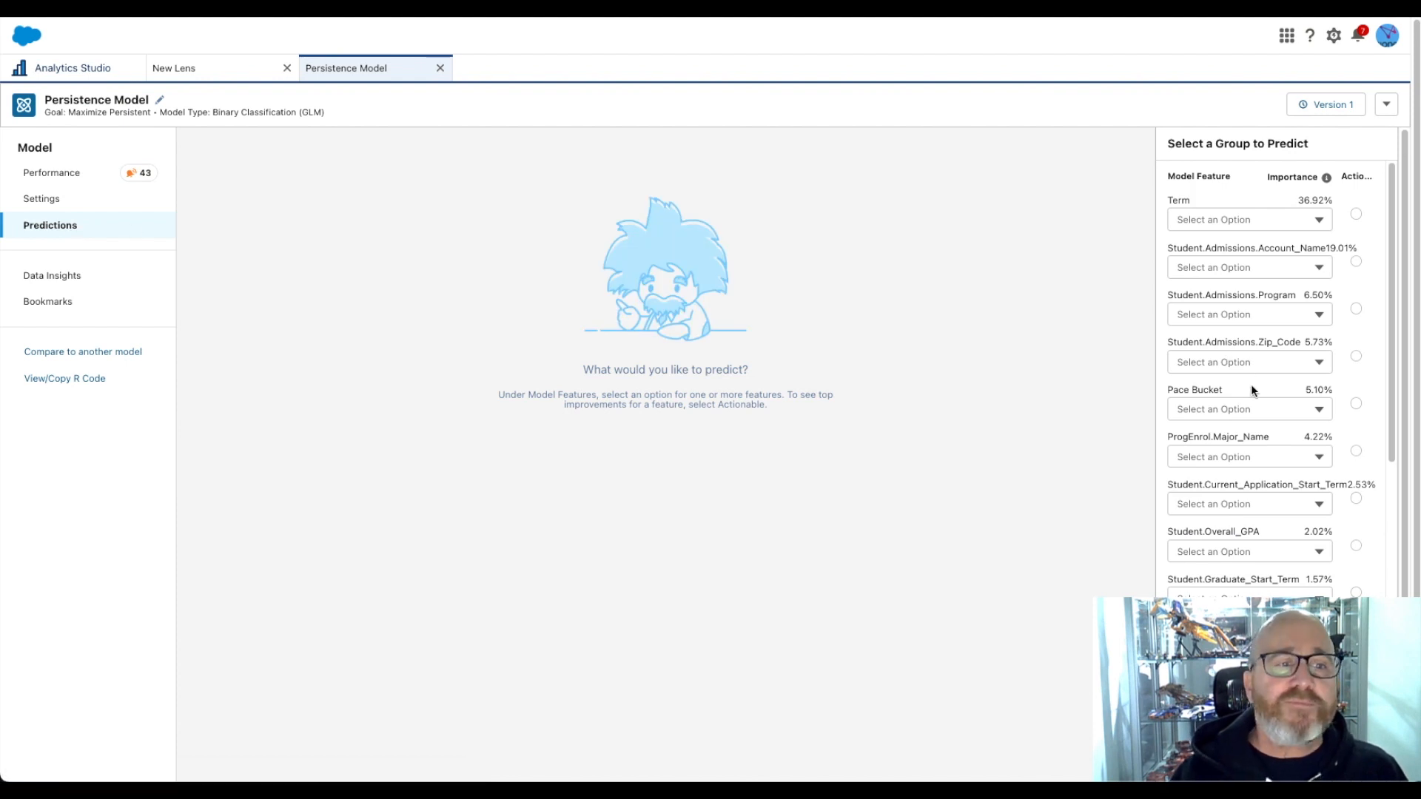
pyautogui.scroll(-15, 1251, 390)
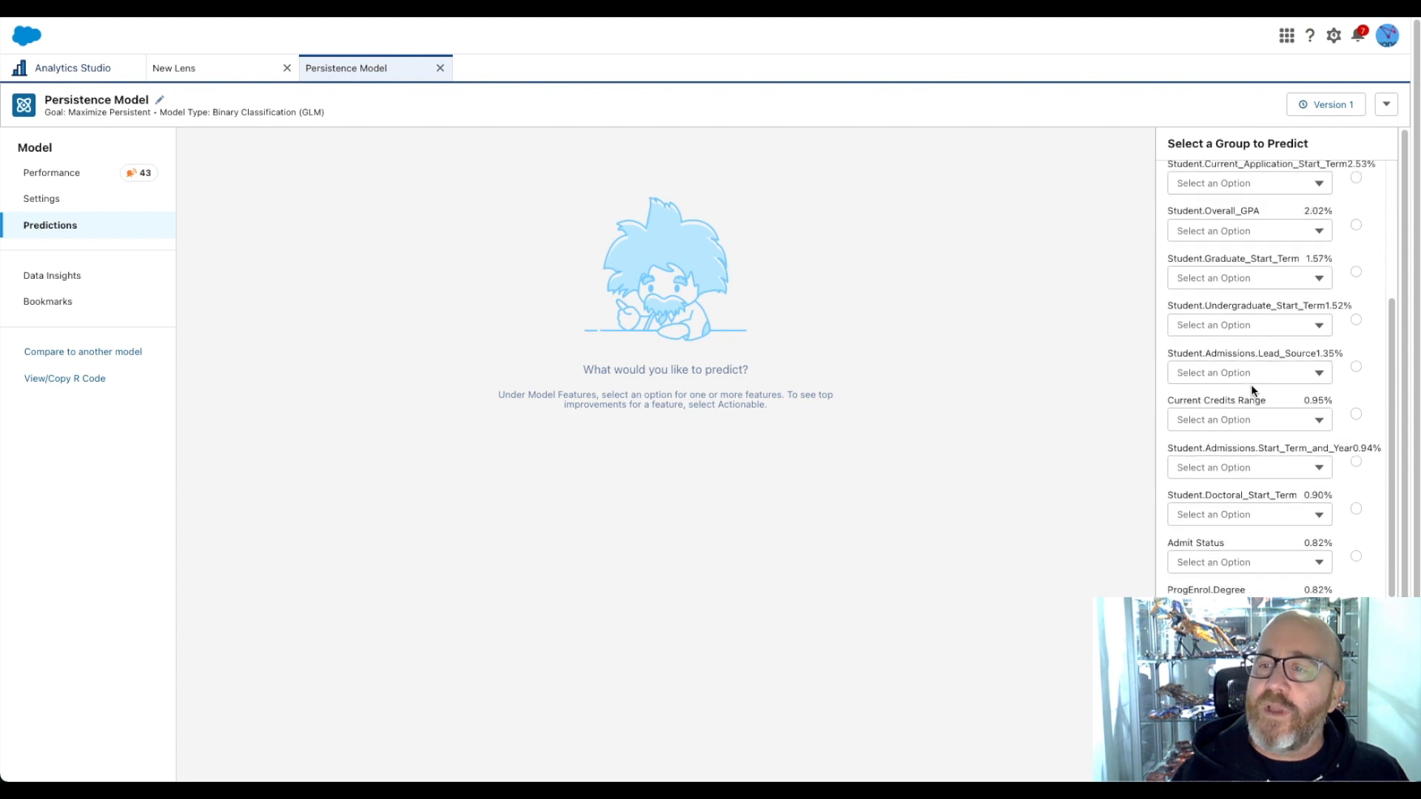
pyautogui.scroll(15, 1251, 390)
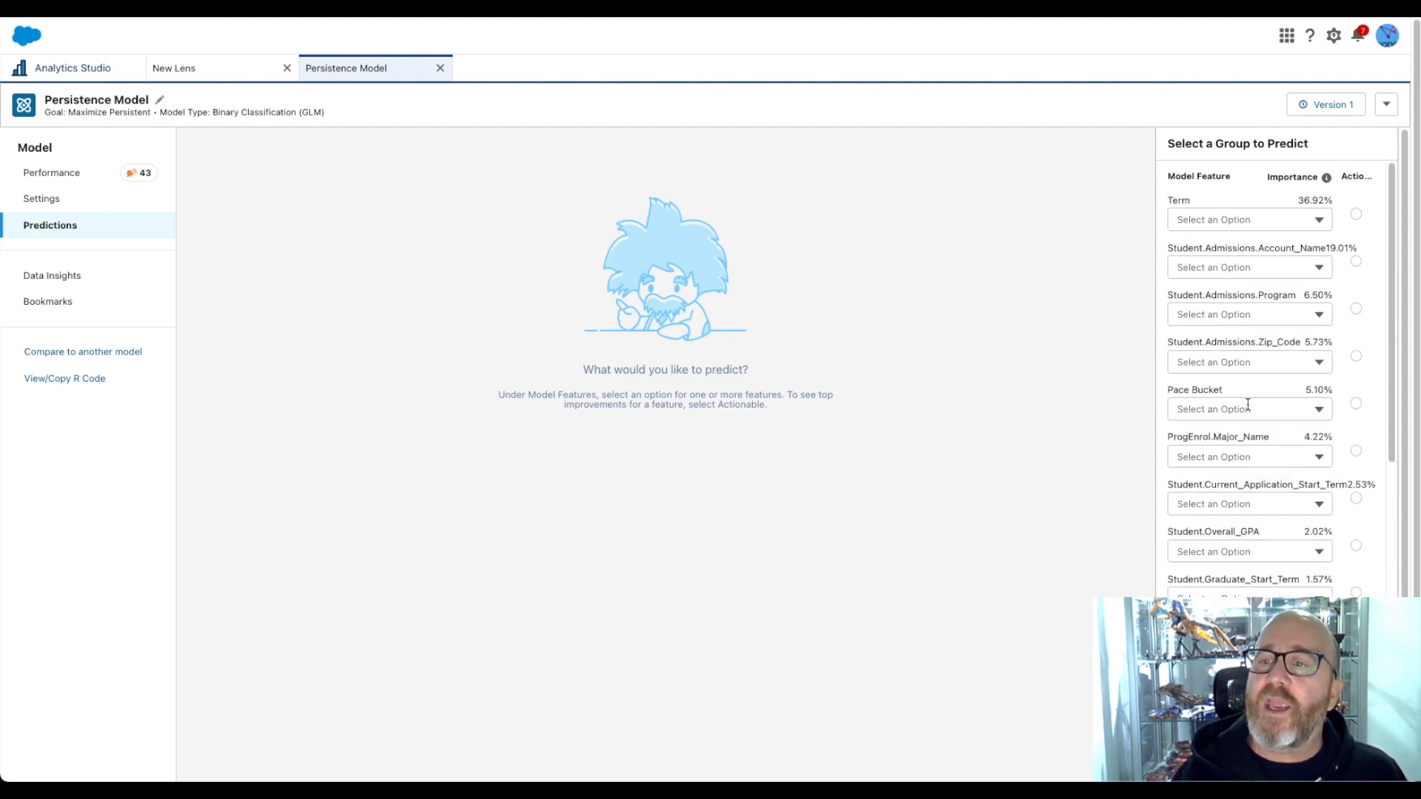
pyautogui.click(1268, 275)
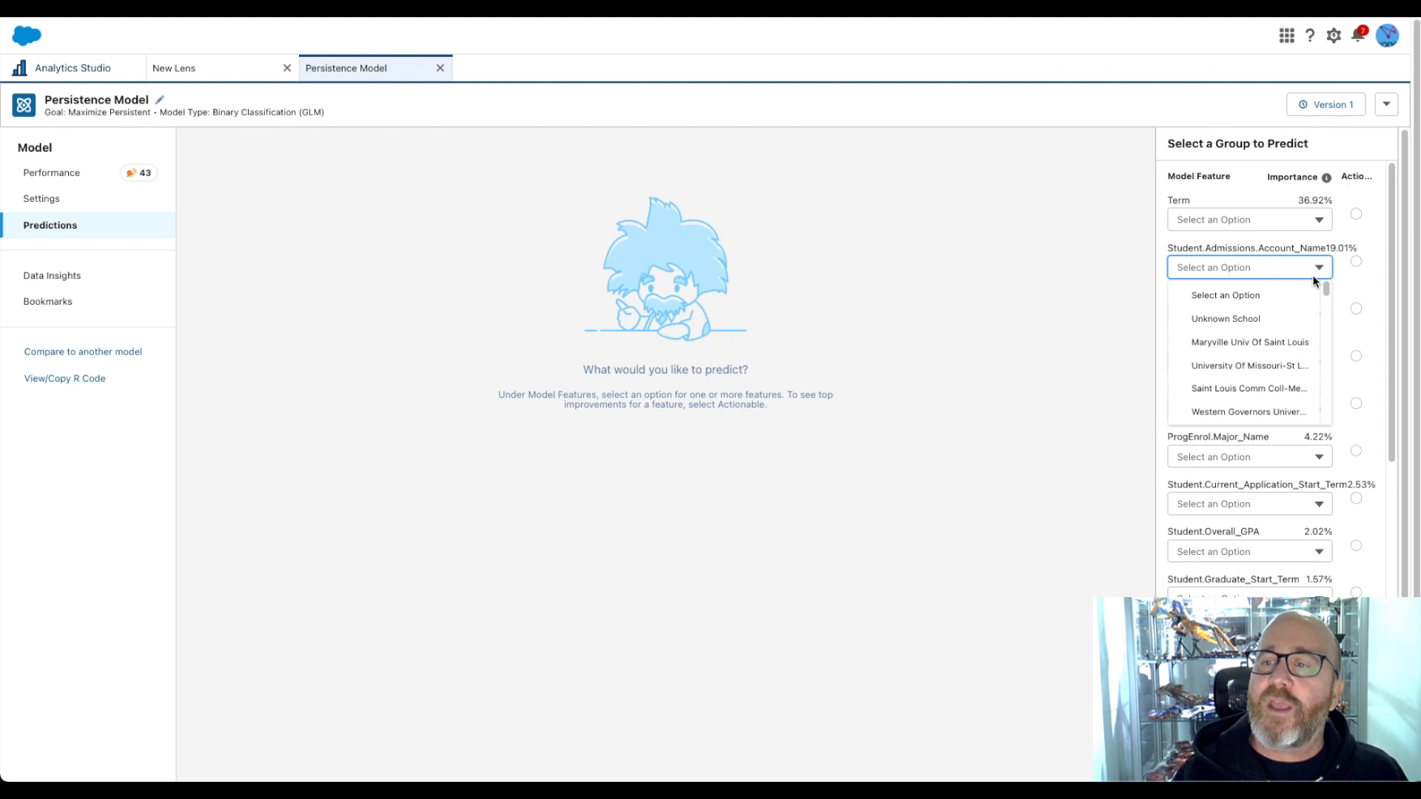
pyautogui.click(1263, 321)
pyautogui.click(1278, 315)
pyautogui.click(1253, 367)
# - Refine the predicted group by setting Student.Admissions.Current_GPA_Scale to 4.0 Scale
pyautogui.scroll(-10, 1267, 370)
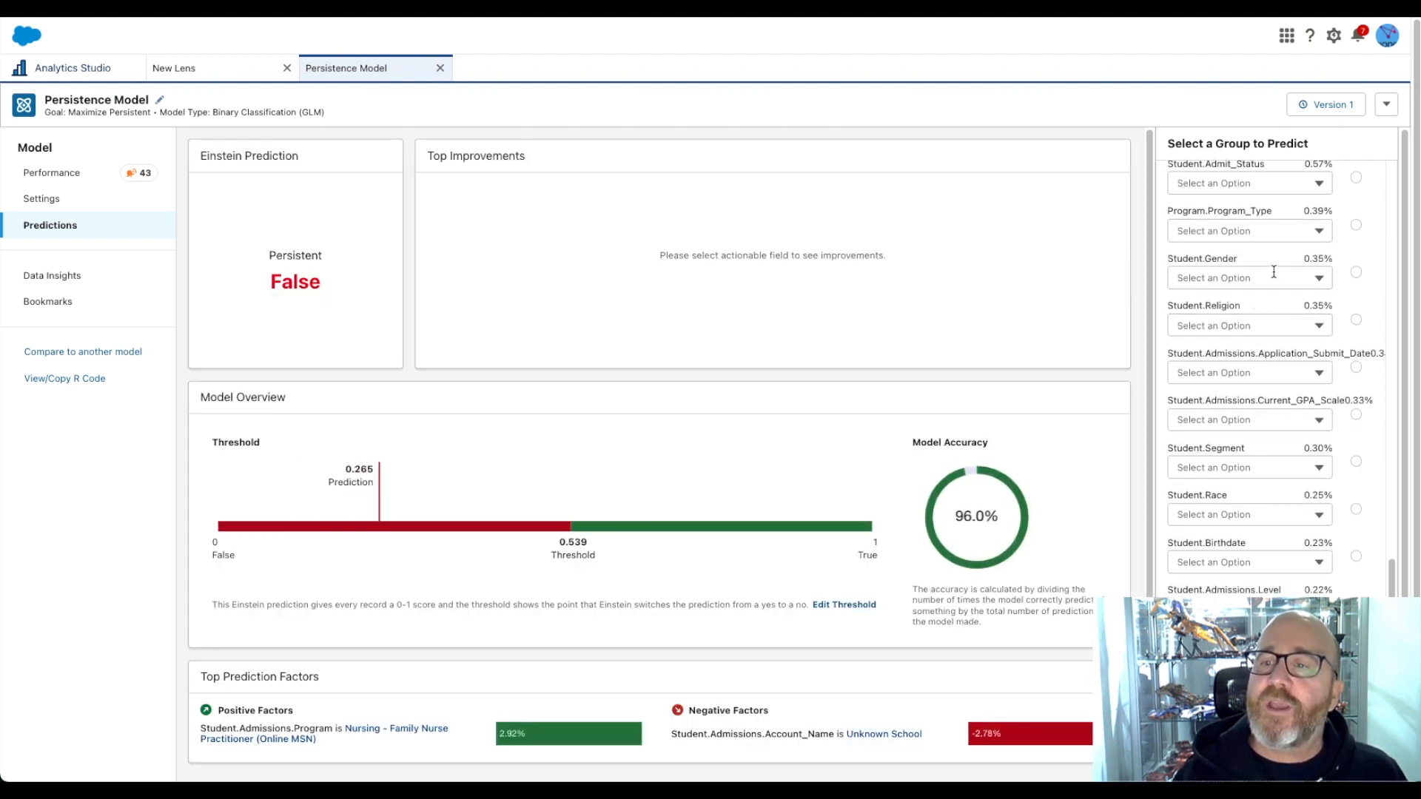
pyautogui.click(1314, 419)
pyautogui.click(1229, 477)
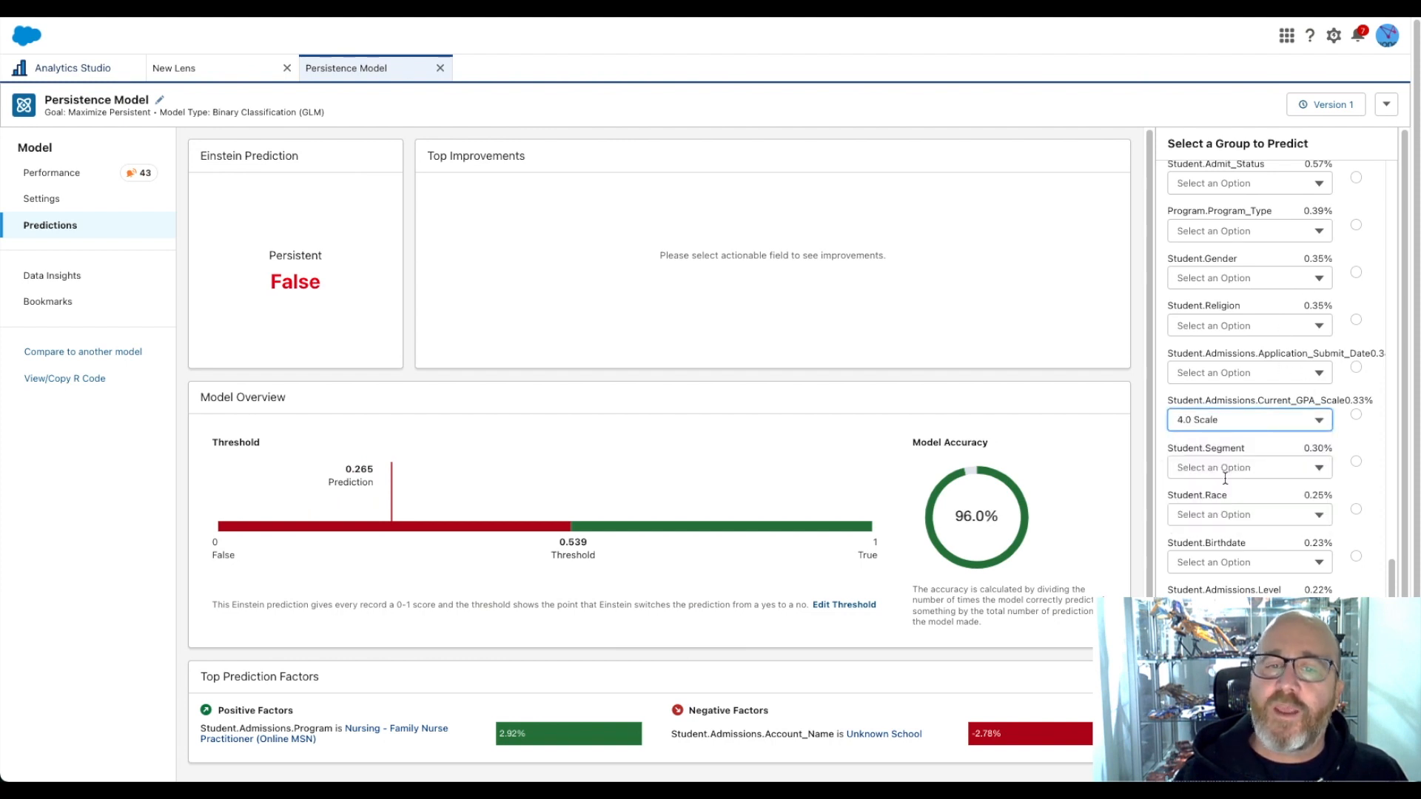
pyautogui.scroll(-1, 1200, 509)
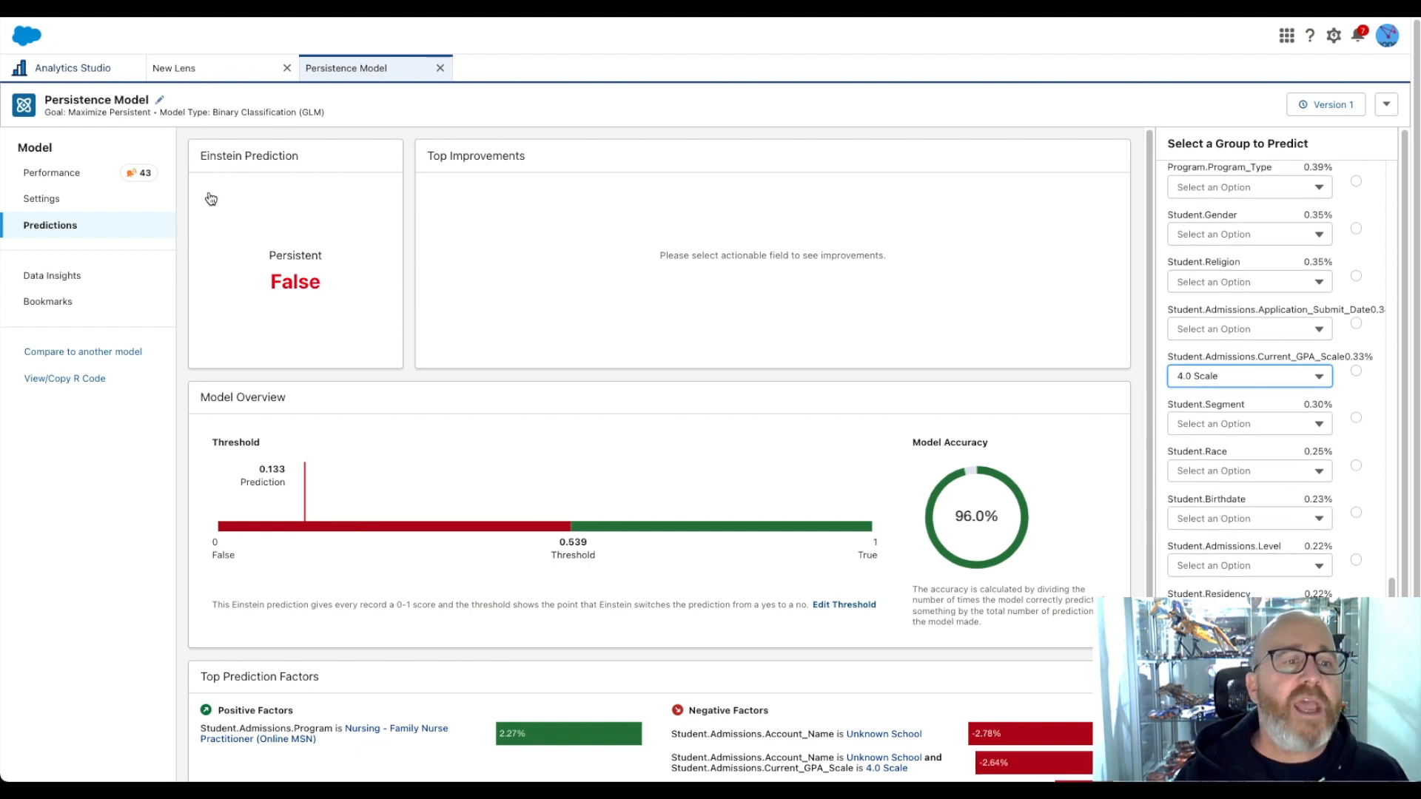
# - Review the model's variable settings and inspect the per-value performance of Term and Student.Admissions.Account_Name
pyautogui.click(87, 202)
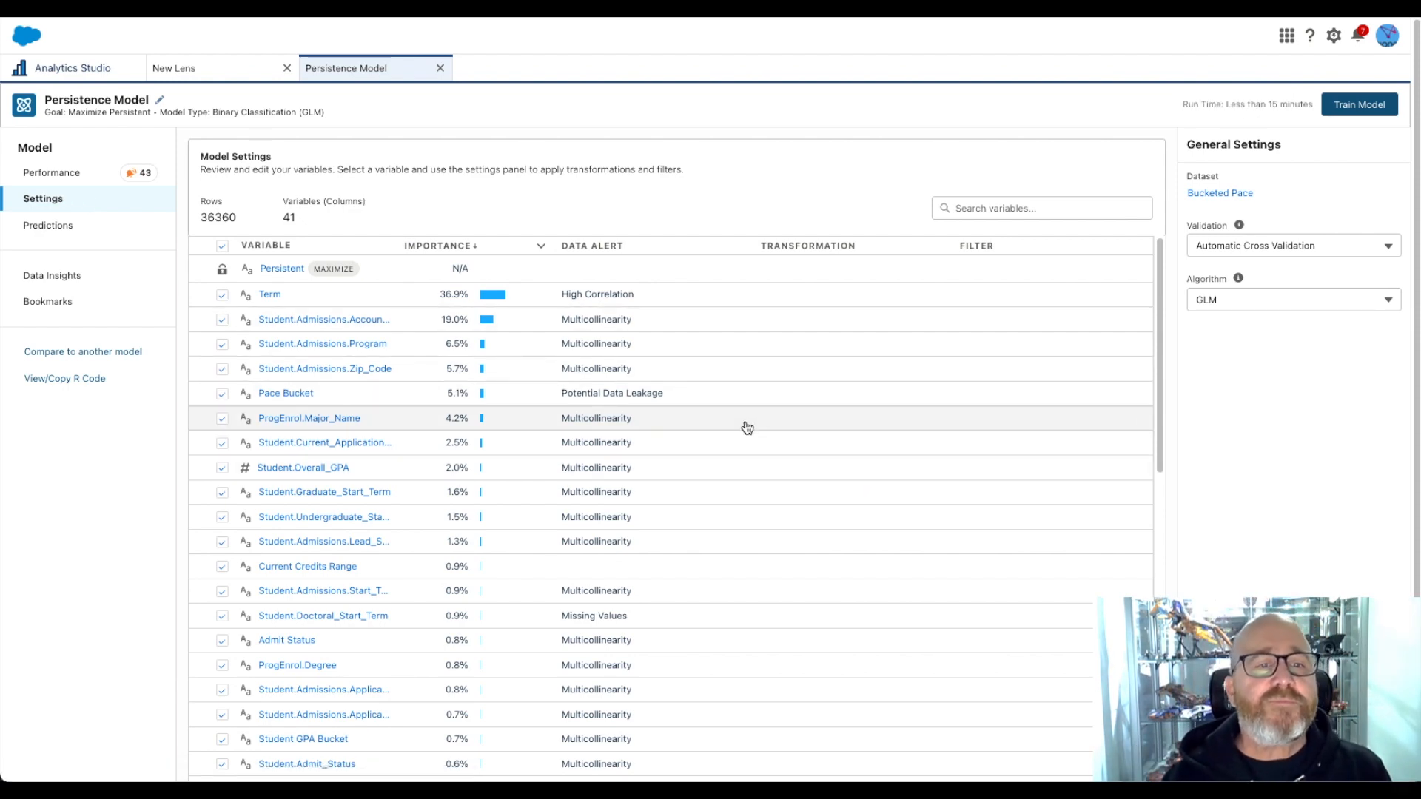
pyautogui.scroll(-10, 746, 428)
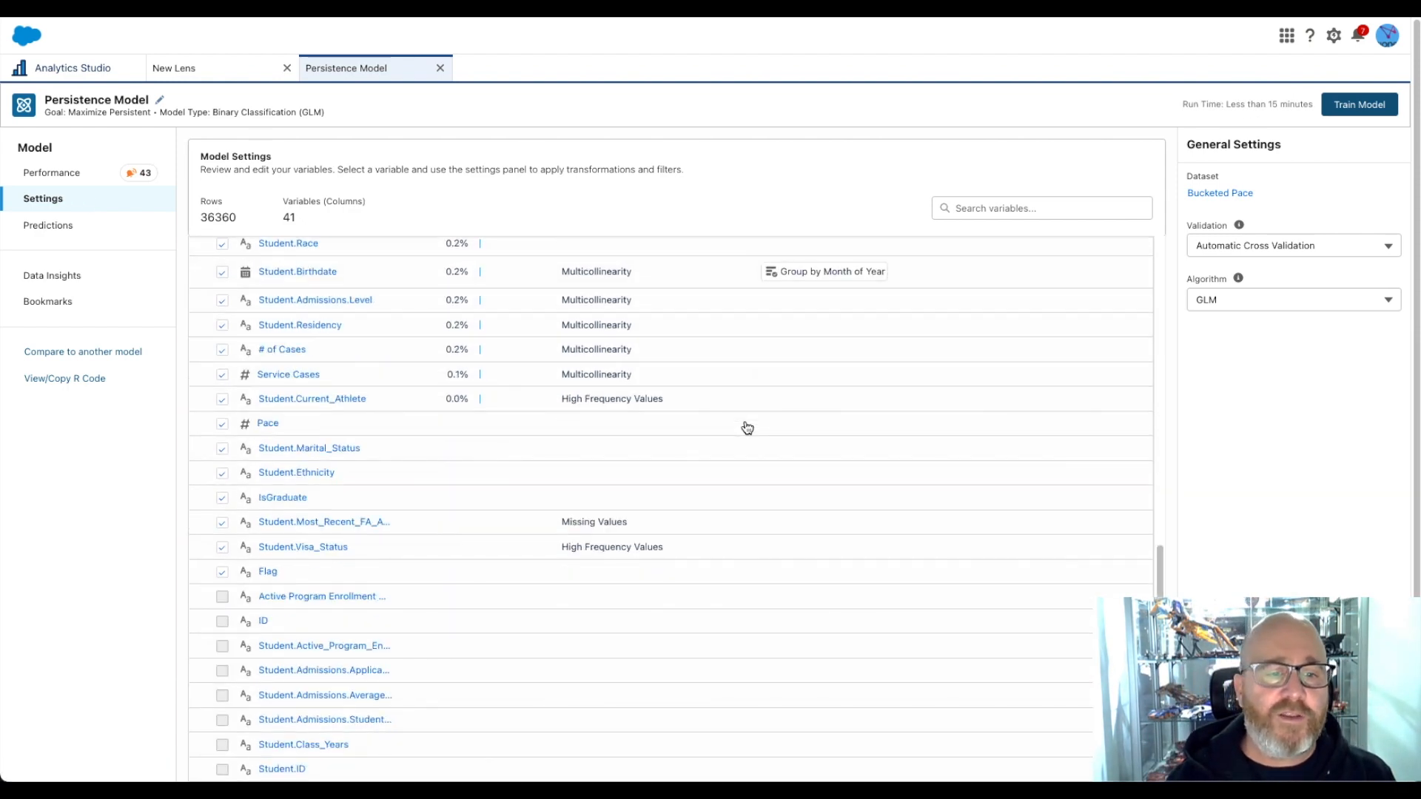
pyautogui.scroll(10, 747, 428)
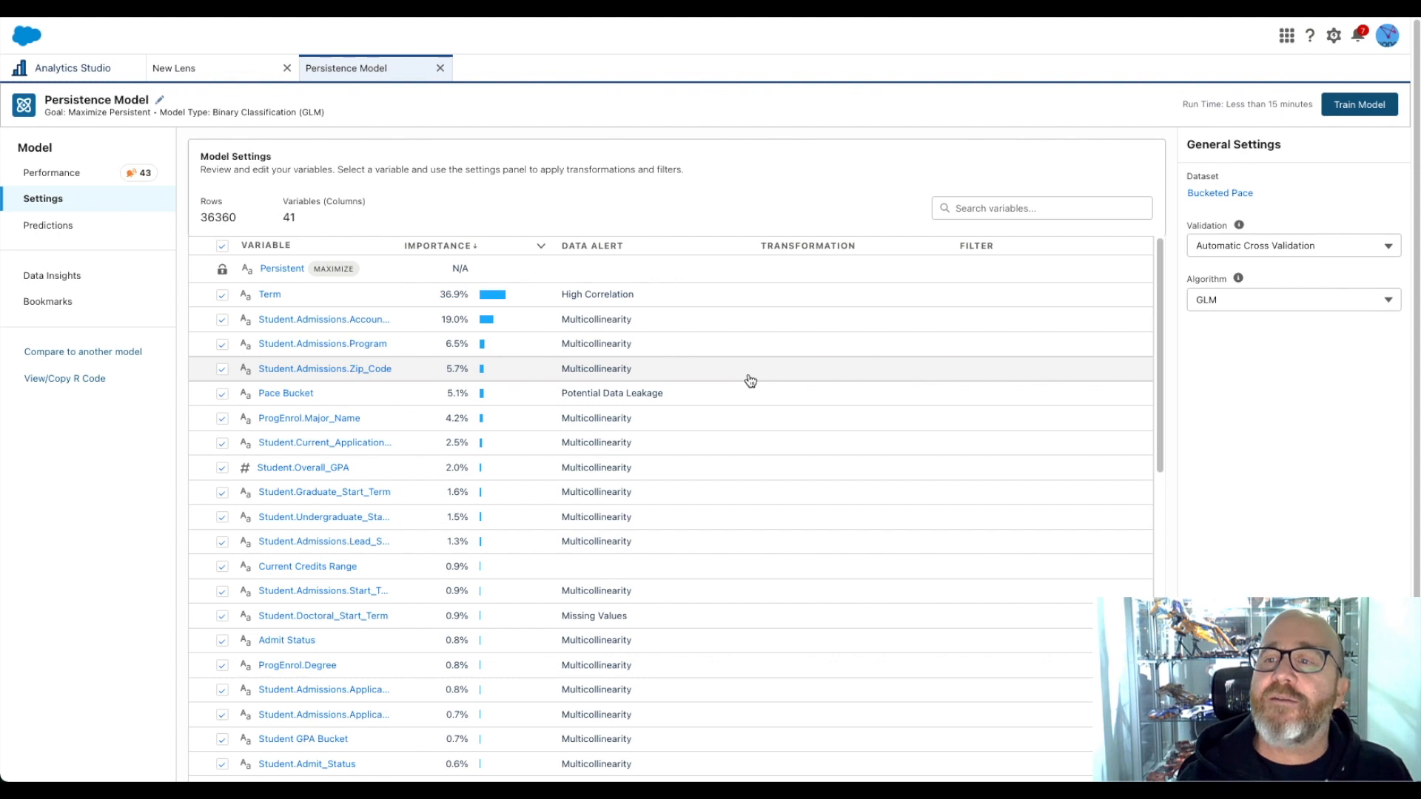
pyautogui.click(735, 302)
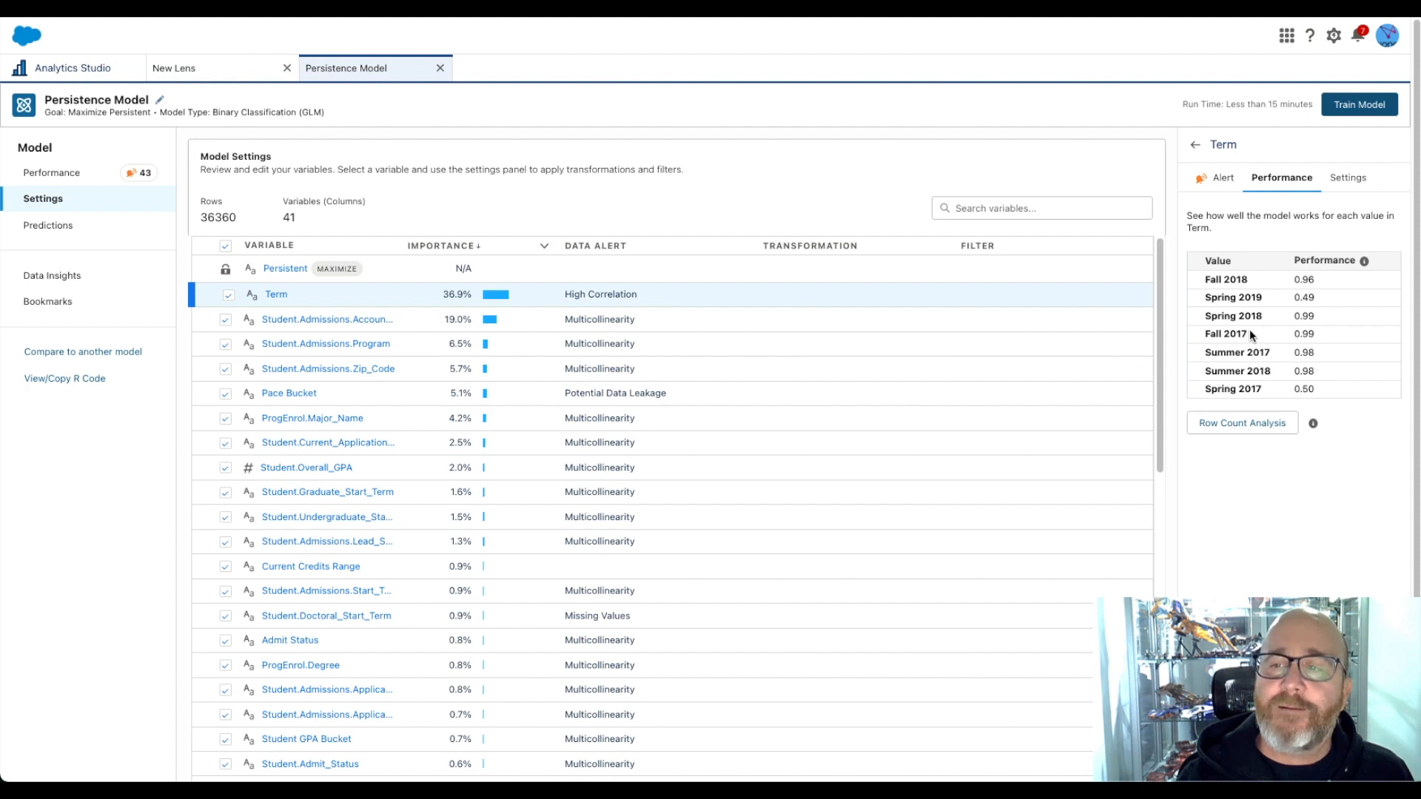
pyautogui.click(668, 322)
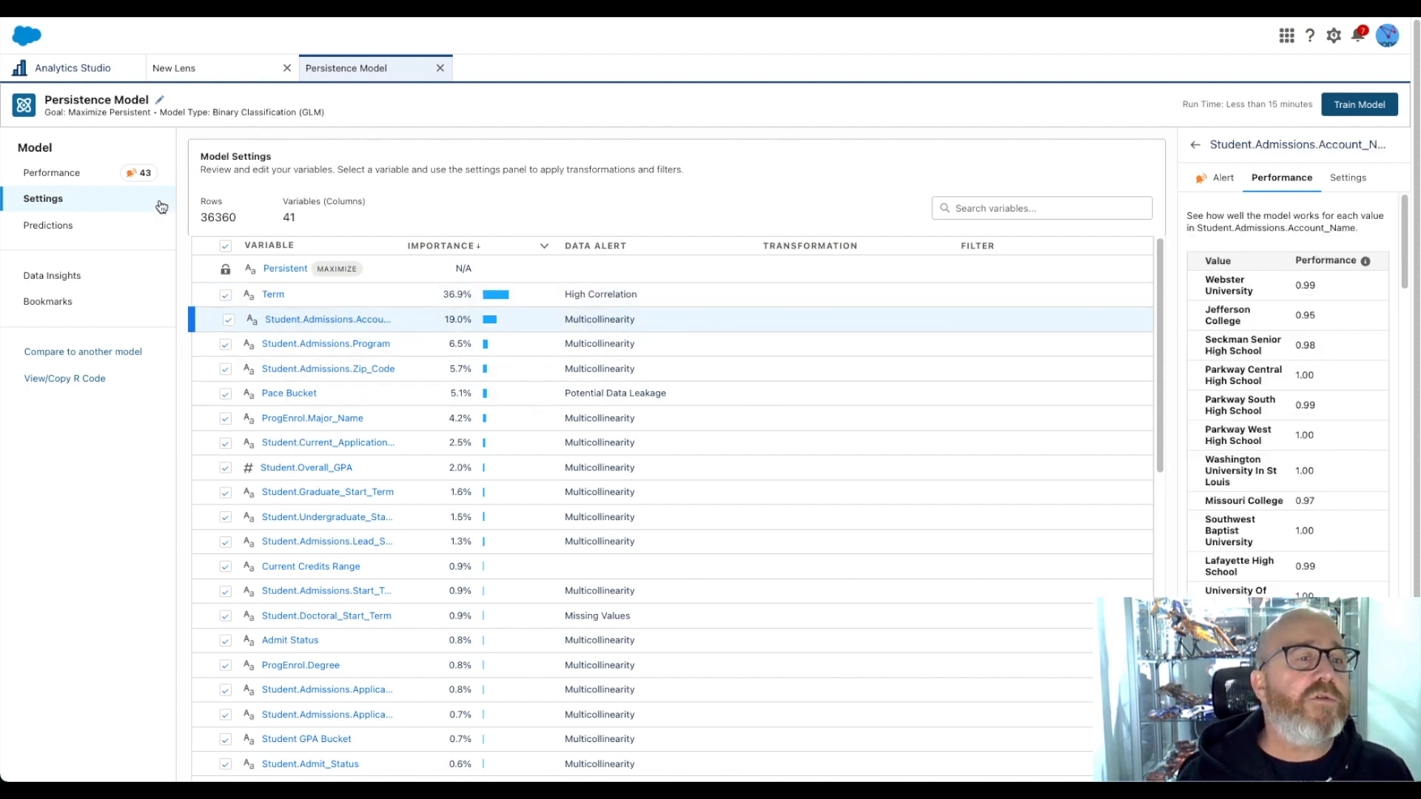
# - Review all data alerts, choose to exclude Term for its high correlation, and leave without training a new version
pyautogui.click(51, 173)
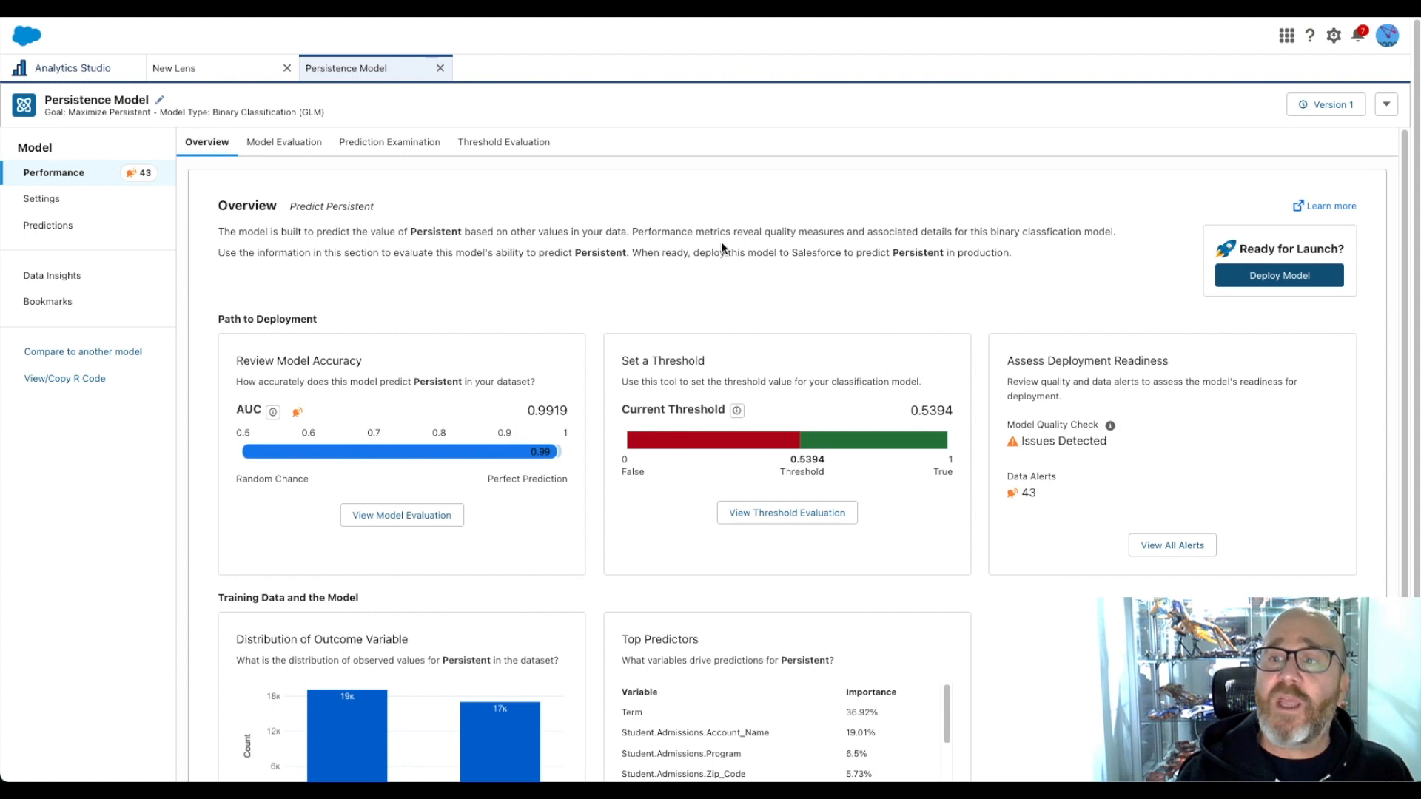
pyautogui.click(1181, 548)
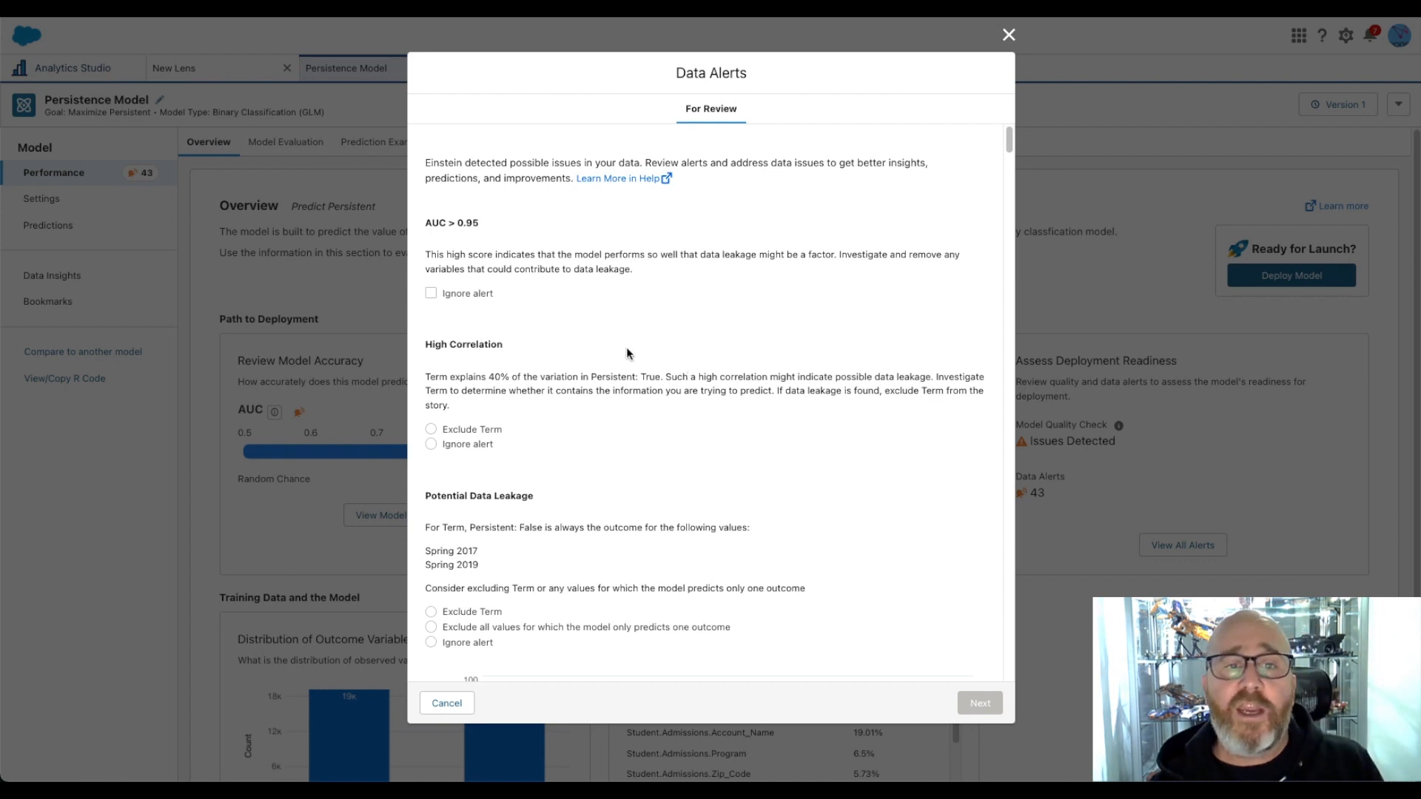
pyautogui.click(431, 429)
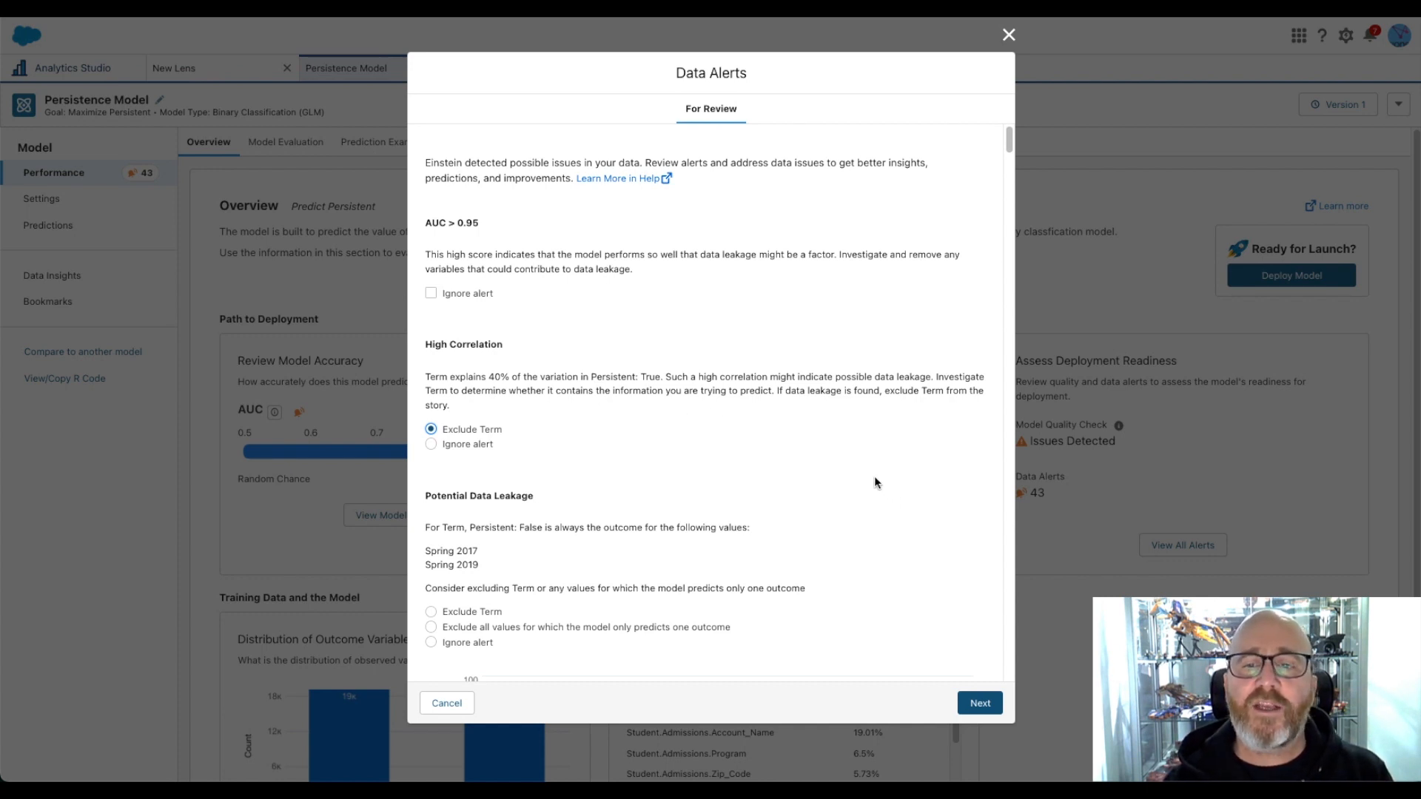
pyautogui.scroll(-2, 605, 481)
pyautogui.scroll(-10, 605, 480)
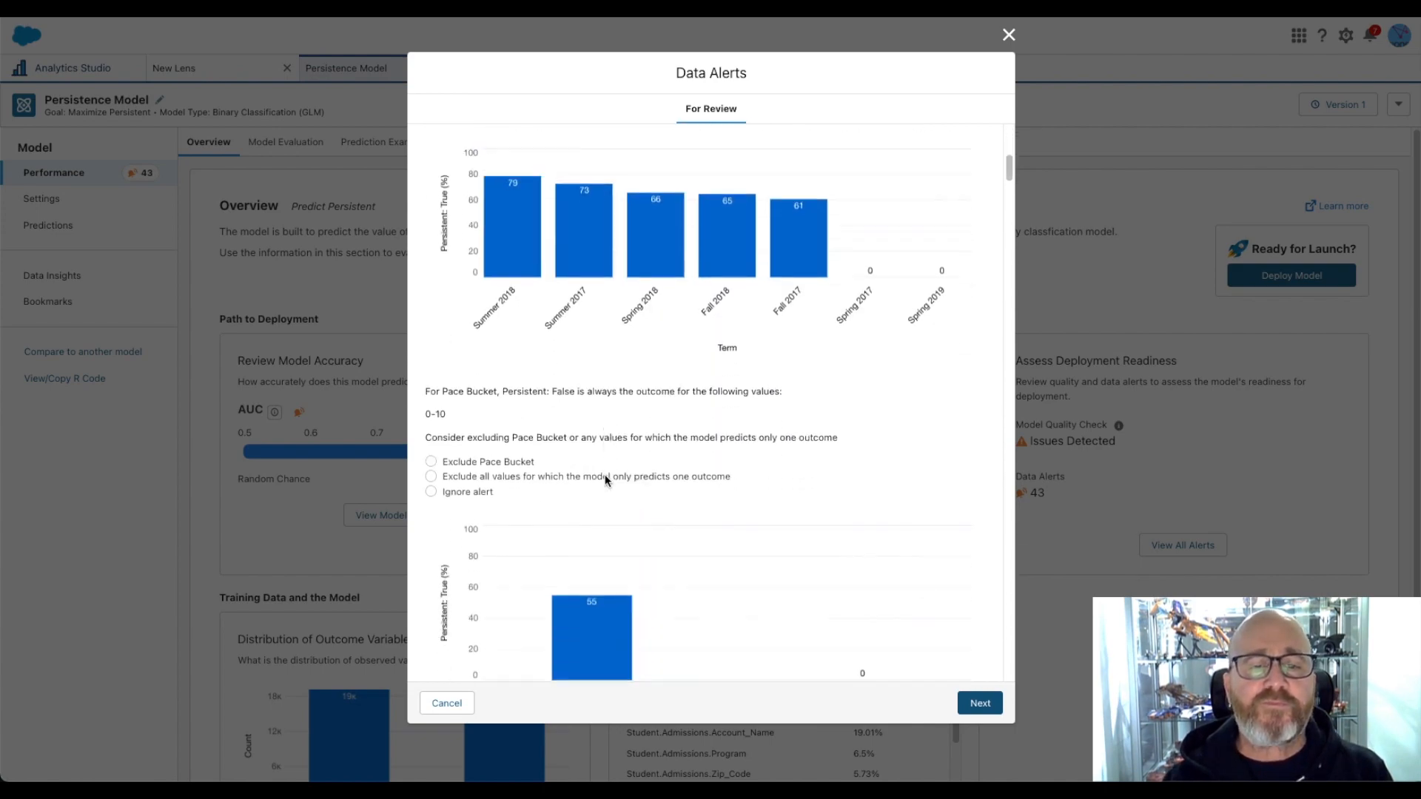
pyautogui.scroll(15, 605, 480)
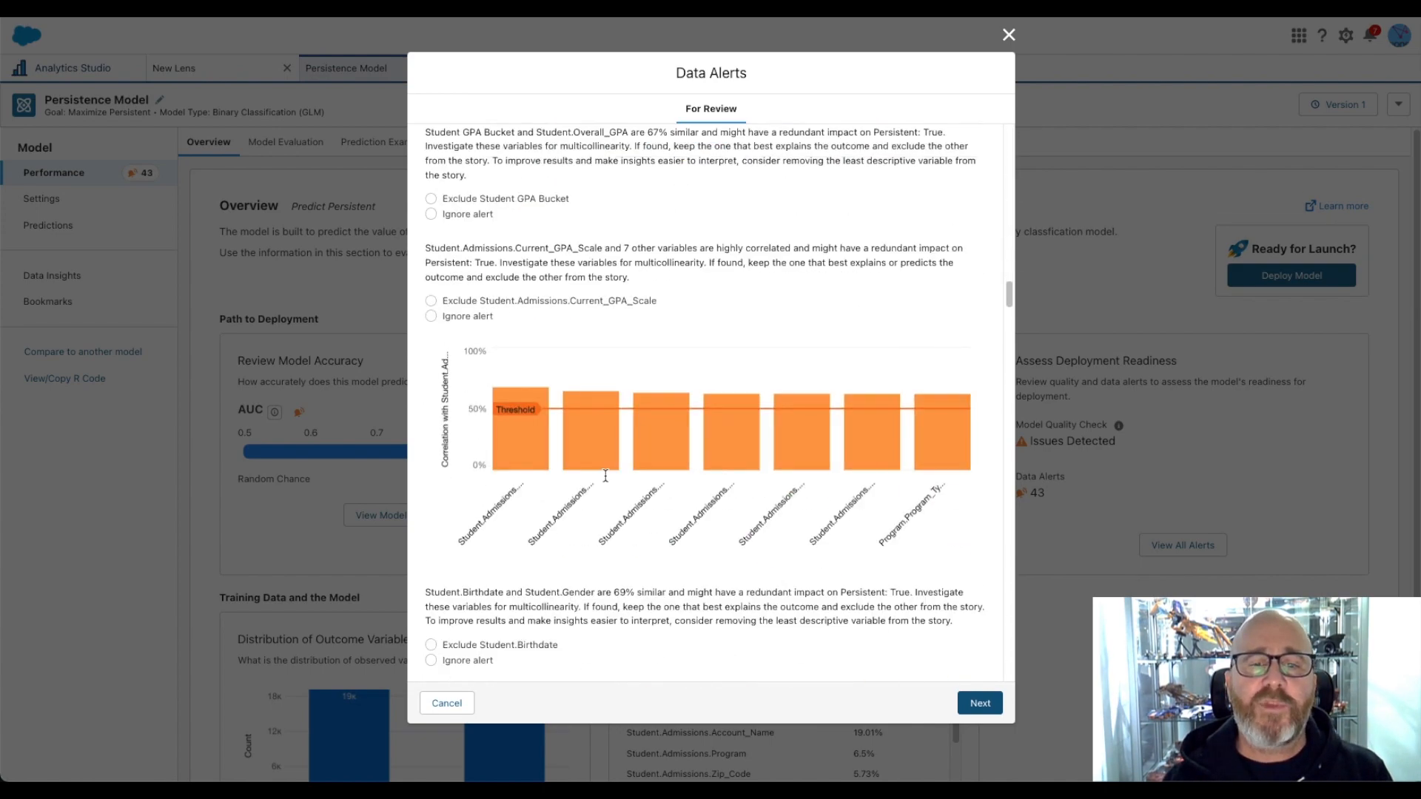
pyautogui.click(984, 704)
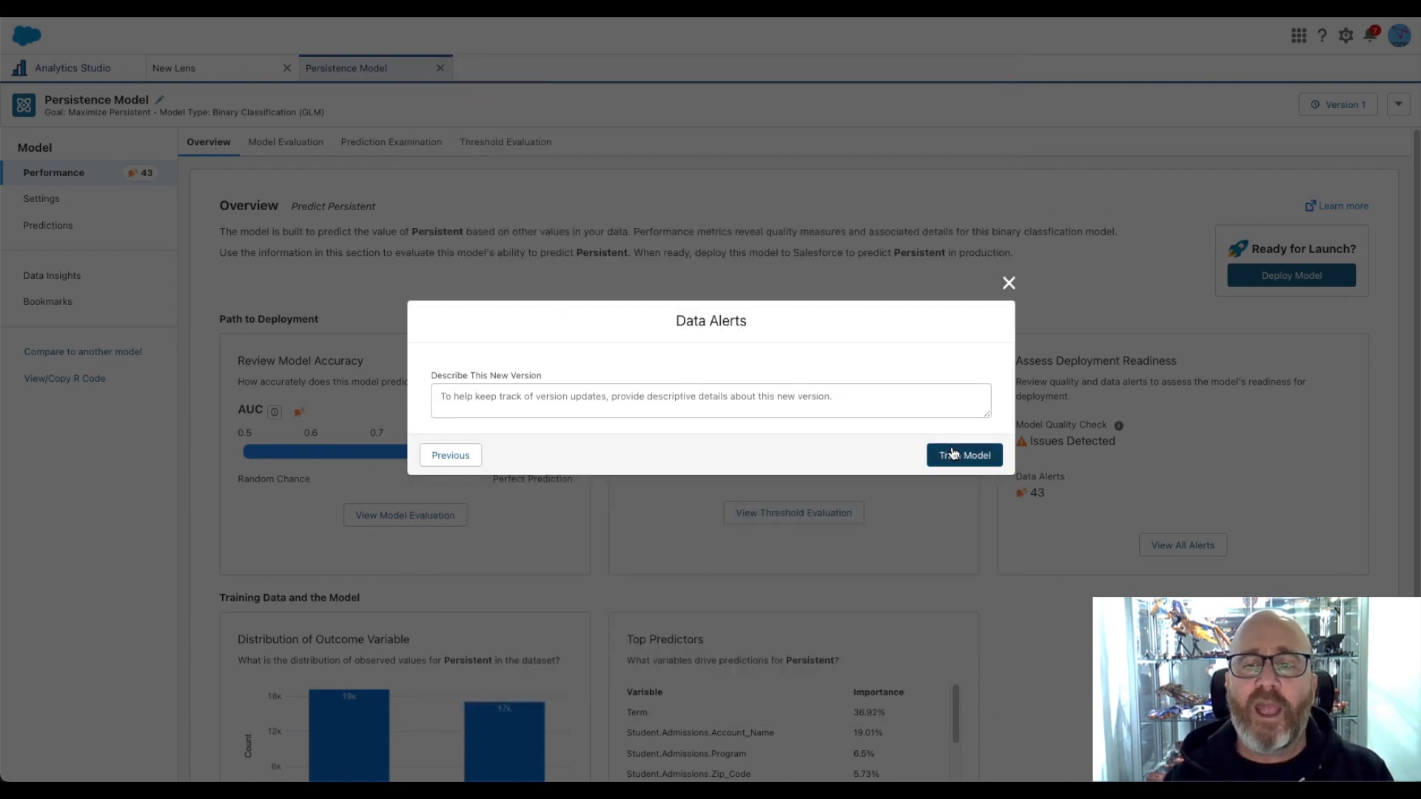
pyautogui.click(1008, 283)
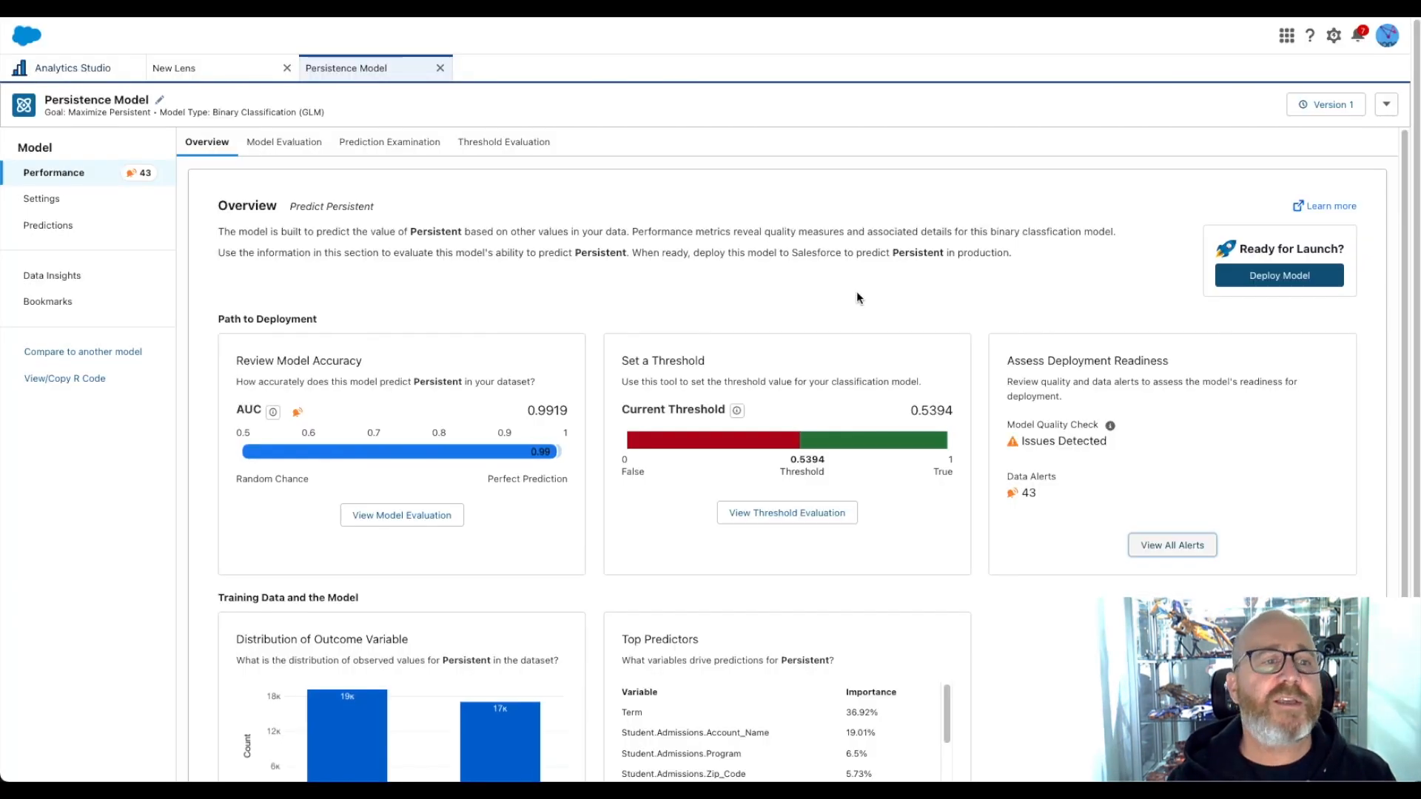
# - Explore deploying the model as a new model within a new prediction definition, and cancel at the object connection stage
pyautogui.click(1278, 276)
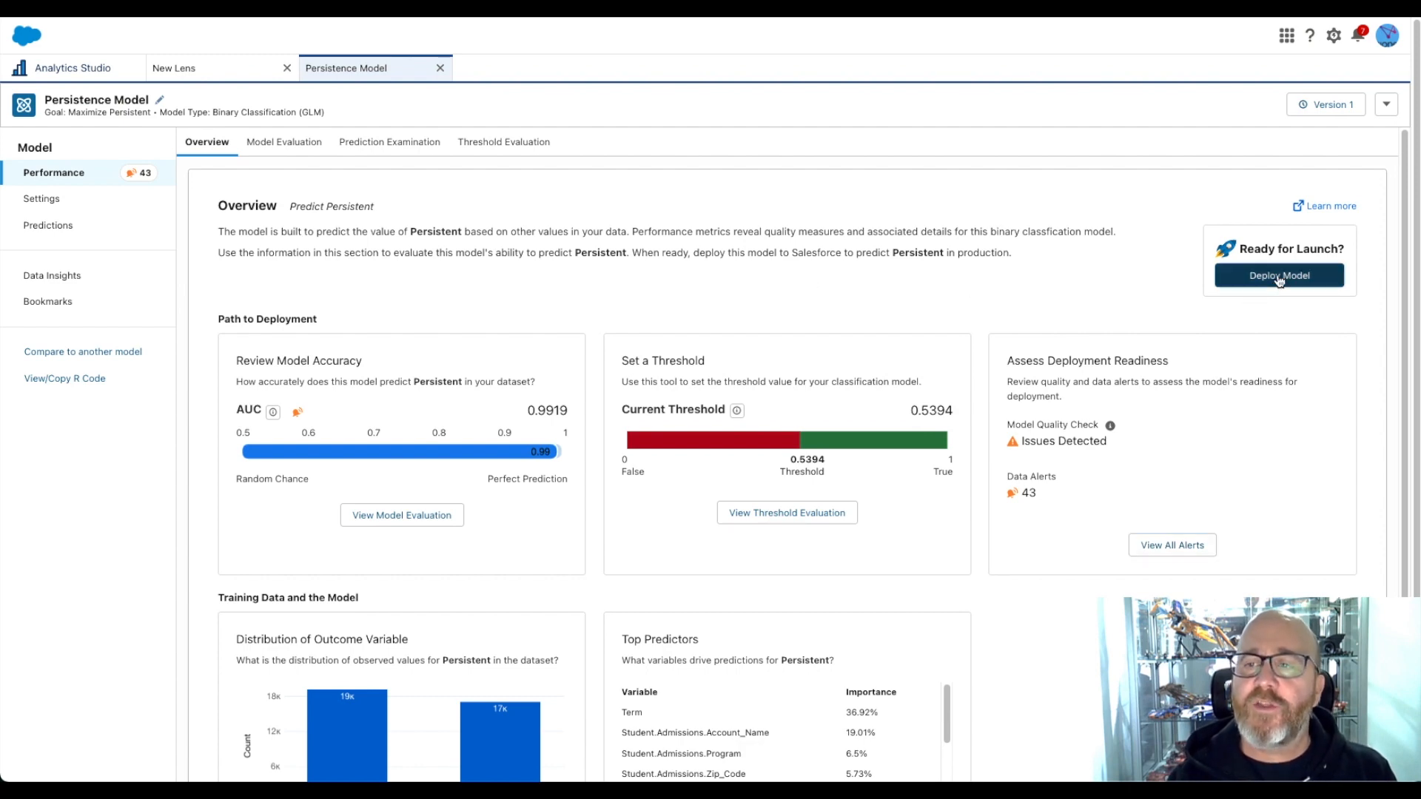
pyautogui.click(774, 380)
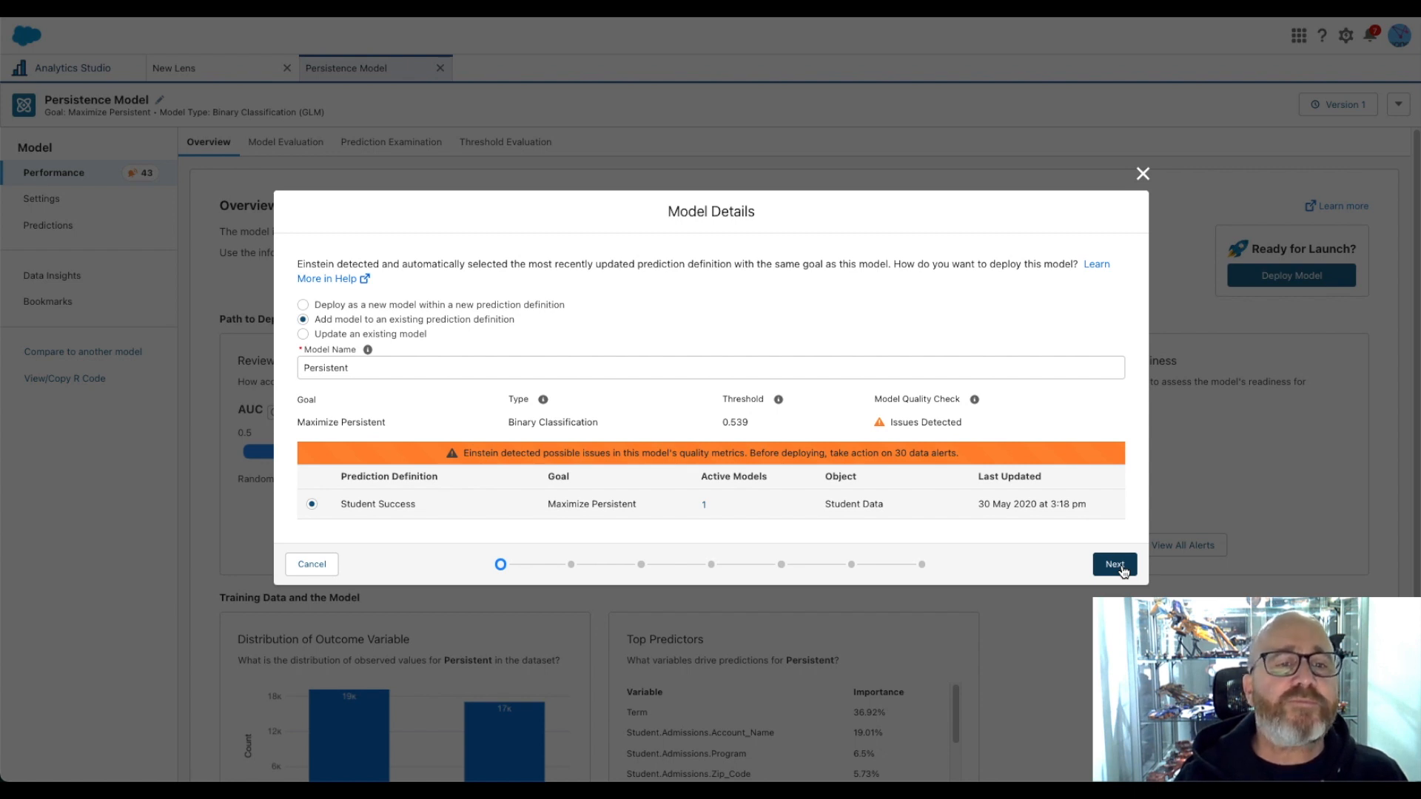
pyautogui.click(536, 309)
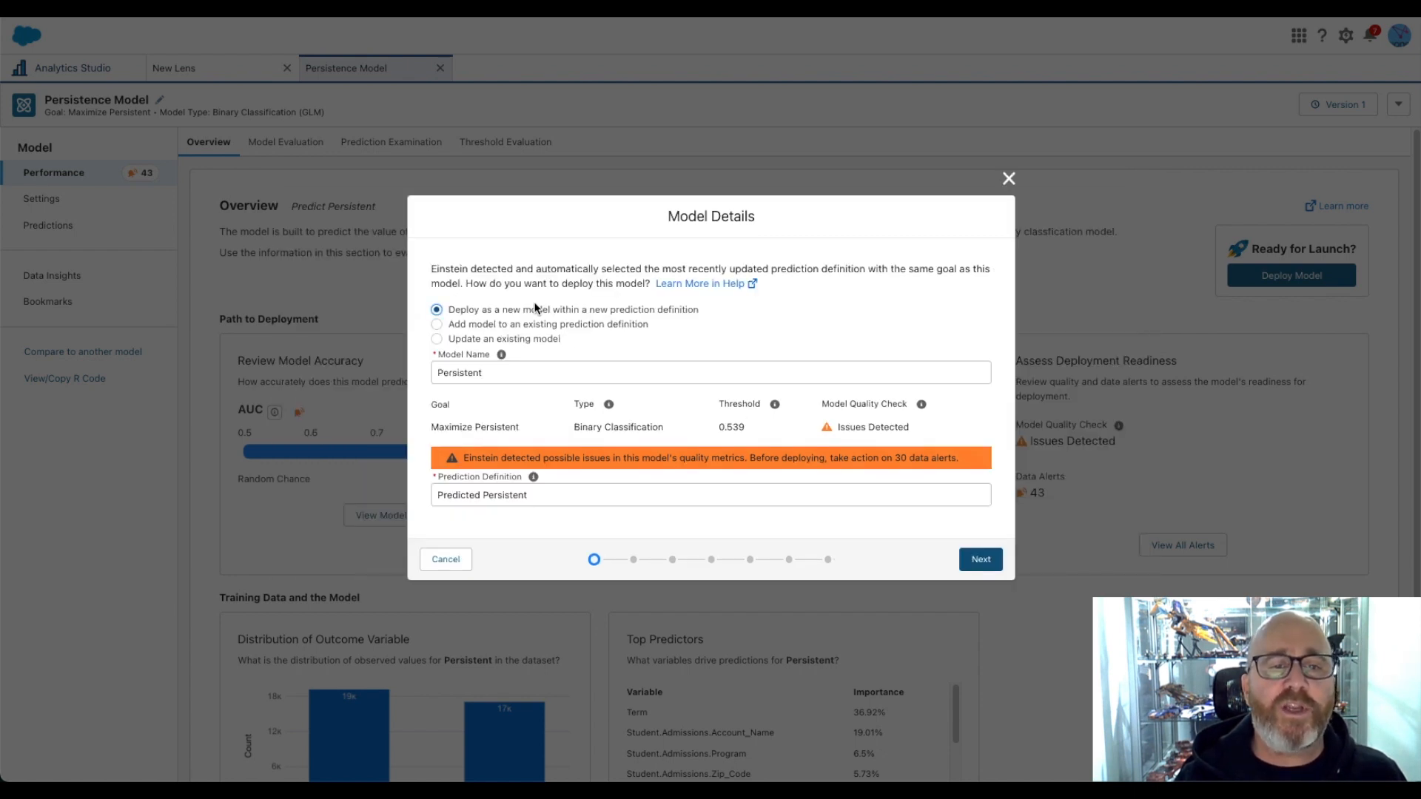
pyautogui.click(982, 559)
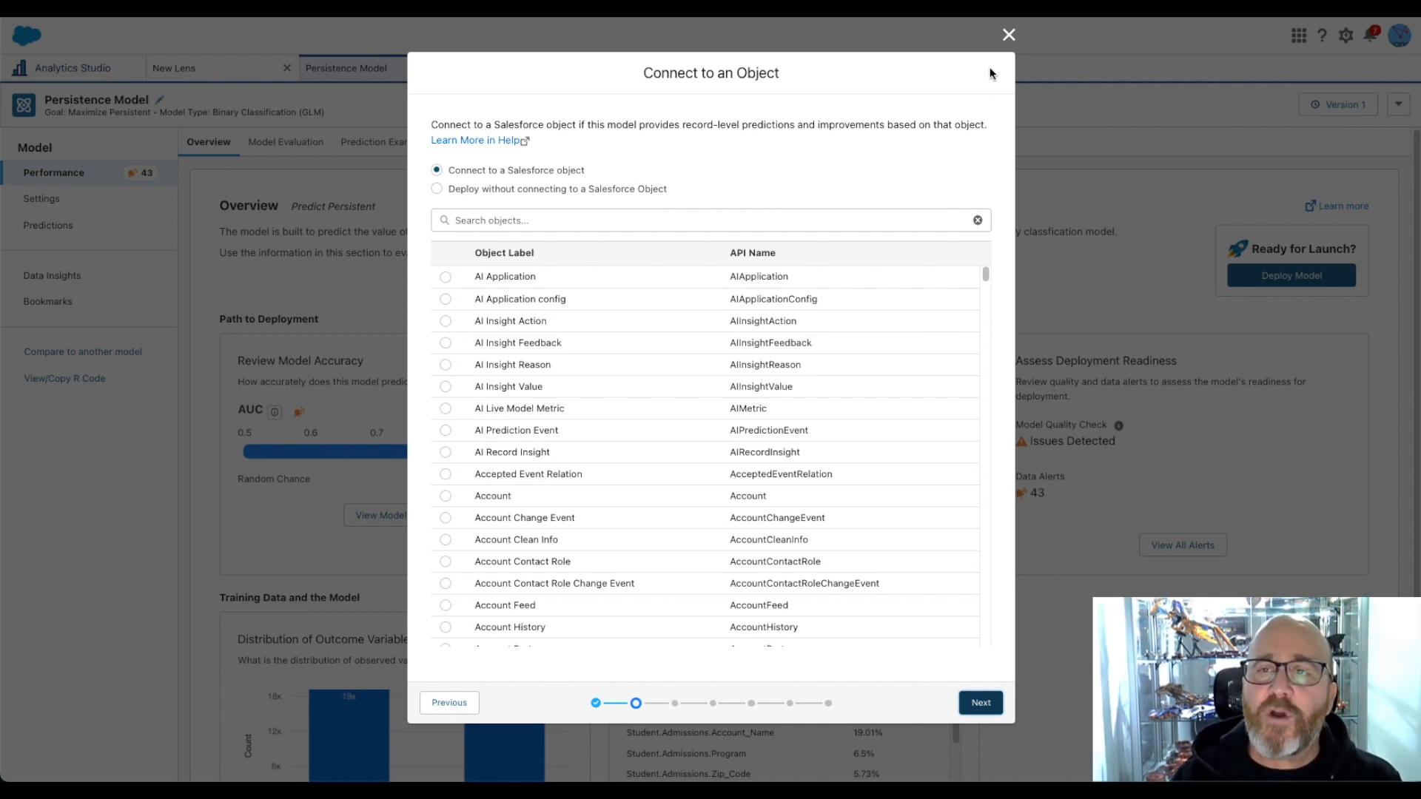
pyautogui.click(1008, 35)
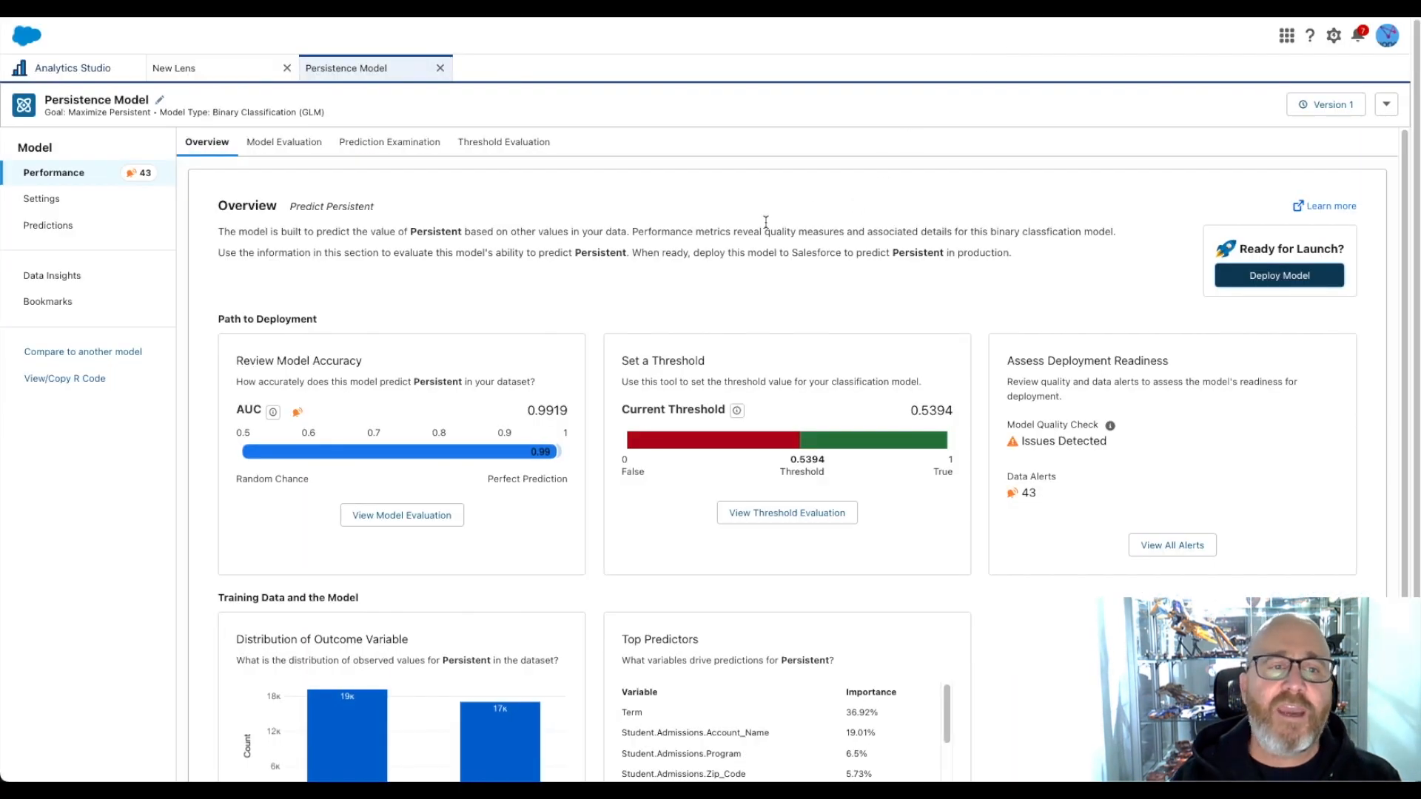